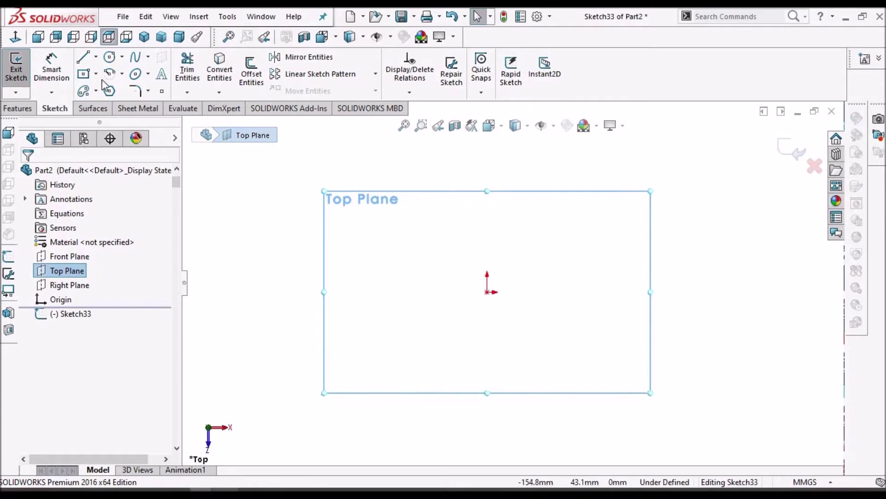
# Step: Sketch a center rectangle about 124 x 55 mm at the origin, and reshape it narrower and taller by its upper-right corner
pyautogui.click(487, 292)
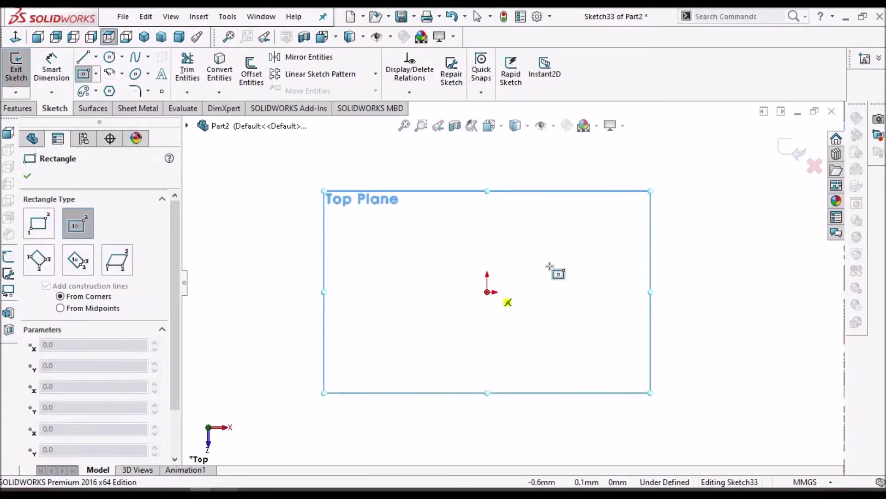
pyautogui.click(601, 242)
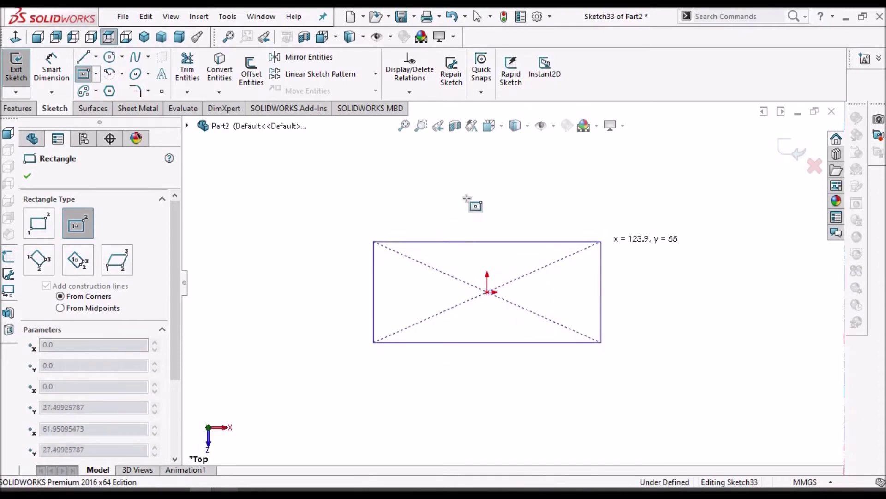
pyautogui.rightClick(467, 199)
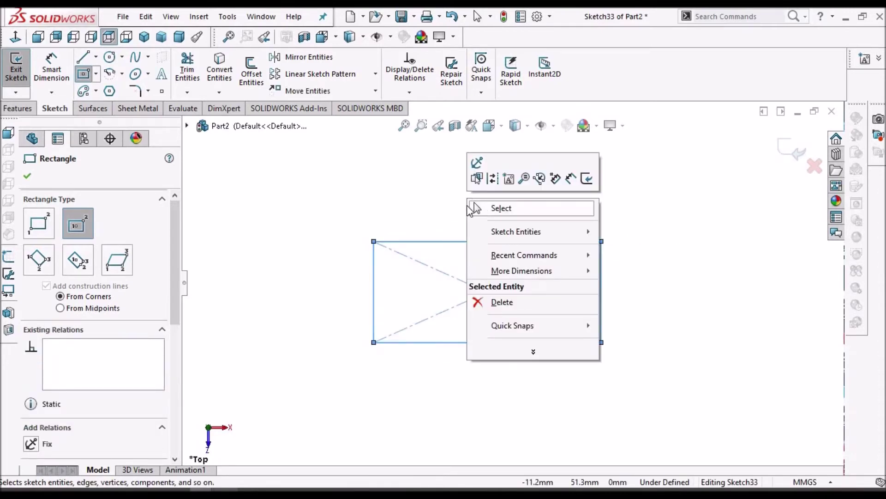
pyautogui.click(499, 208)
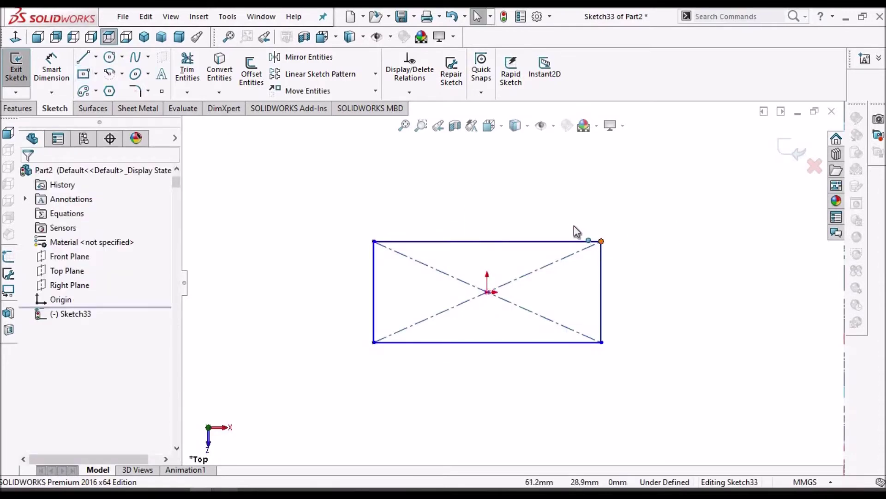
pyautogui.moveTo(601, 242); pyautogui.dragTo(568, 232)
pyautogui.click(629, 263)
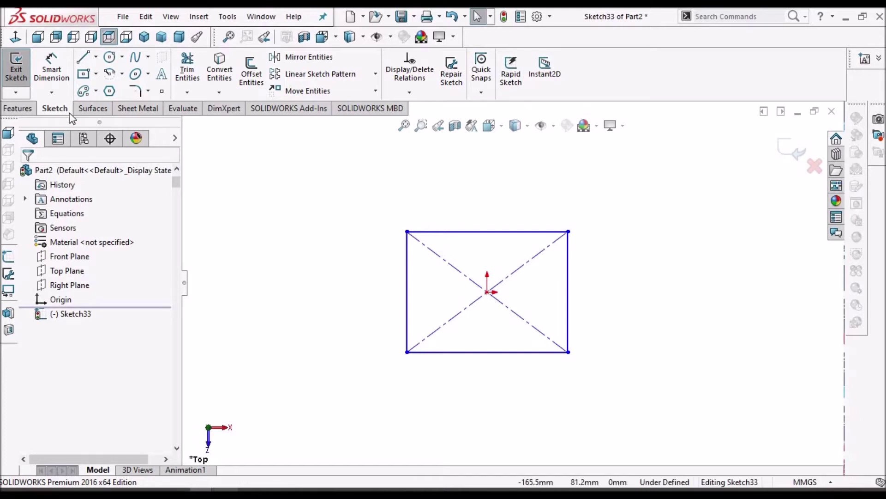
# Step: Create a 2 mm thick sheet-metal base flange from the rectangle sketch, keeping K-Factor 0.4 and Tear relief
pyautogui.click(139, 108)
pyautogui.click(23, 71)
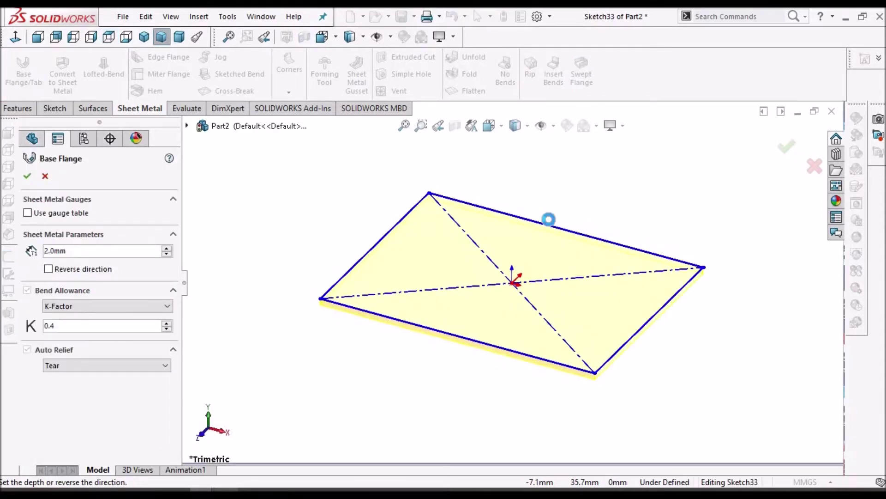
pyautogui.click(27, 177)
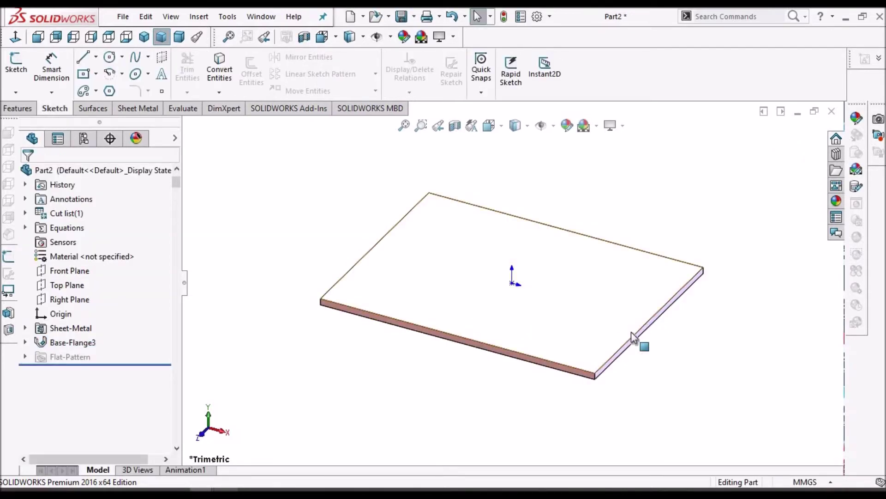
# Step: Start a sketch on the long front thickness face of the base flange
pyautogui.scroll(-5, 585, 383)
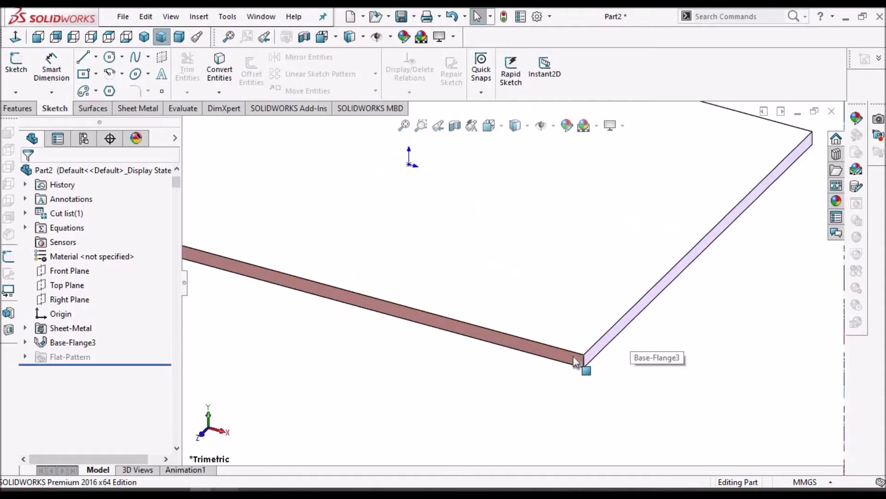
pyautogui.click(574, 359)
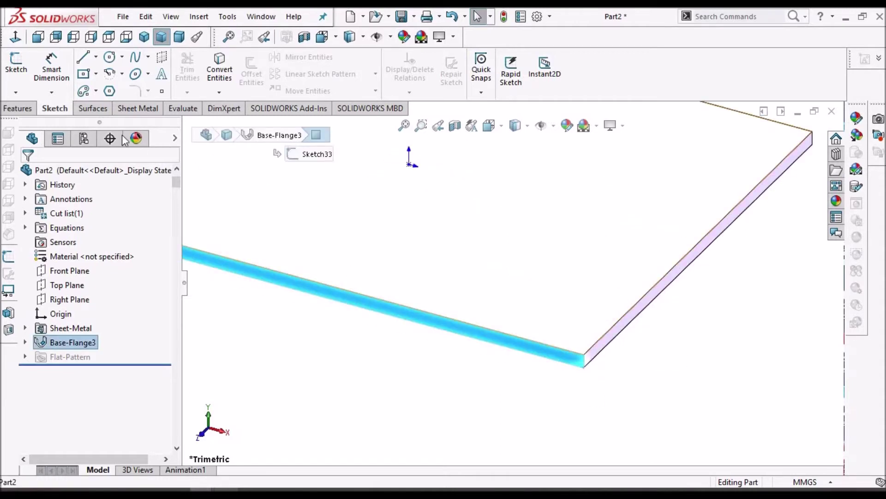
pyautogui.click(17, 55)
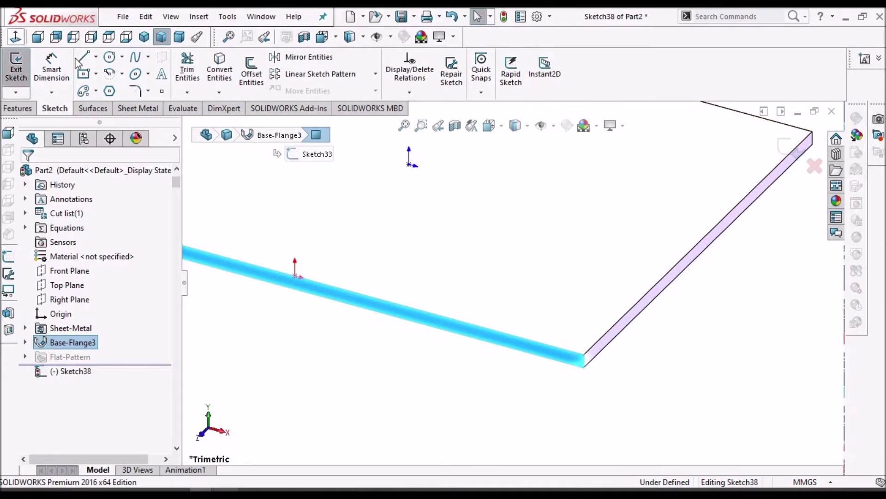
pyautogui.click(726, 287)
# Step: Draw an open three-line profile from the face's upper-right corner: a steep line, a shorter slanted line and a horizontal line about 0.9 mm long
pyautogui.scroll(-3, 667, 286)
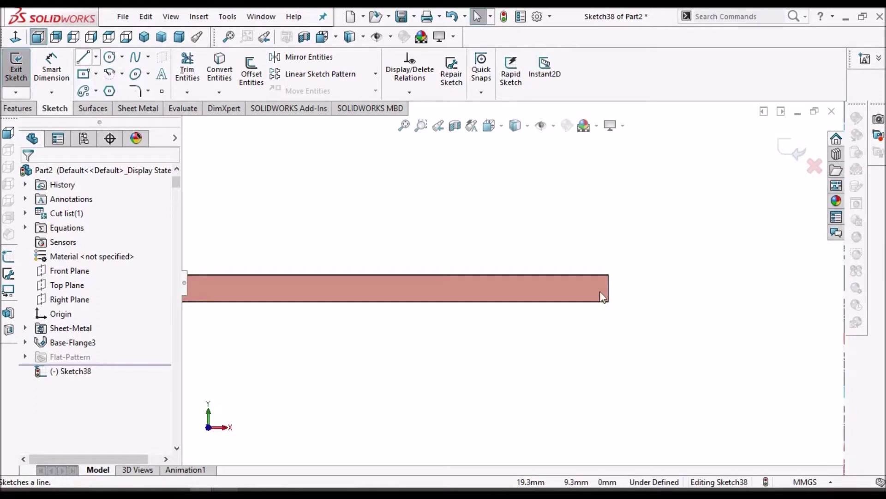
pyautogui.scroll(-2, 623, 265)
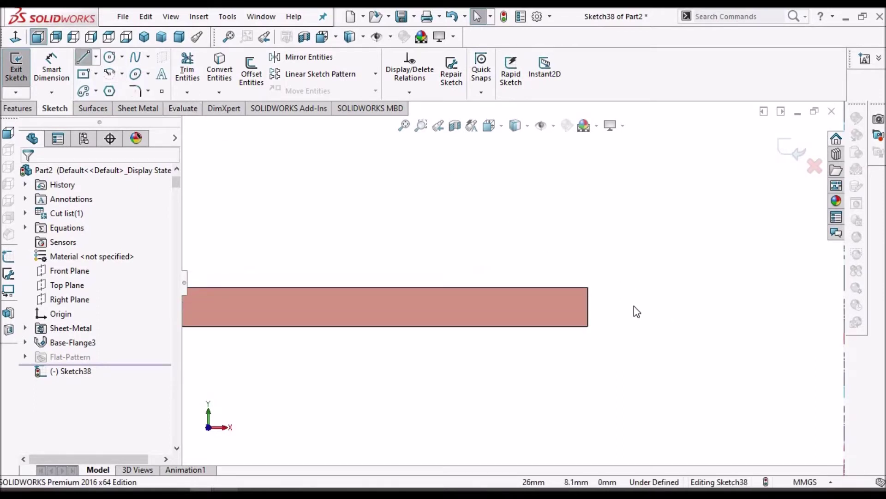
pyautogui.press('l')
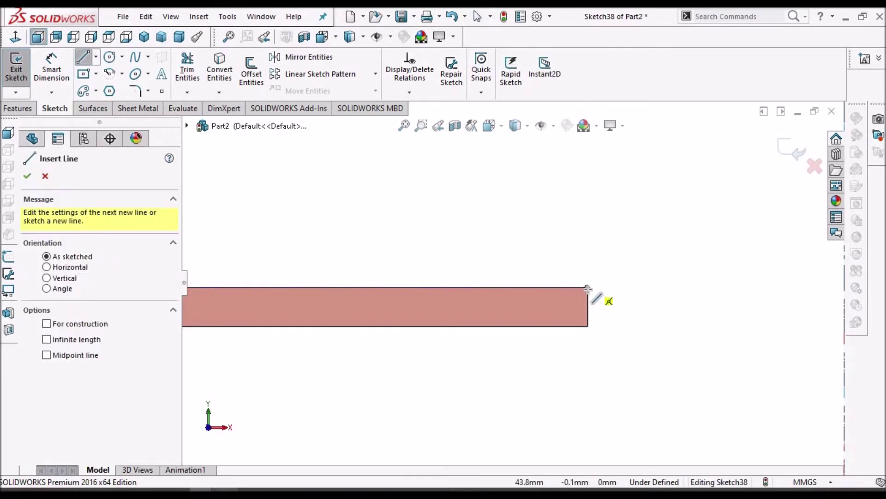
pyautogui.click(587, 287)
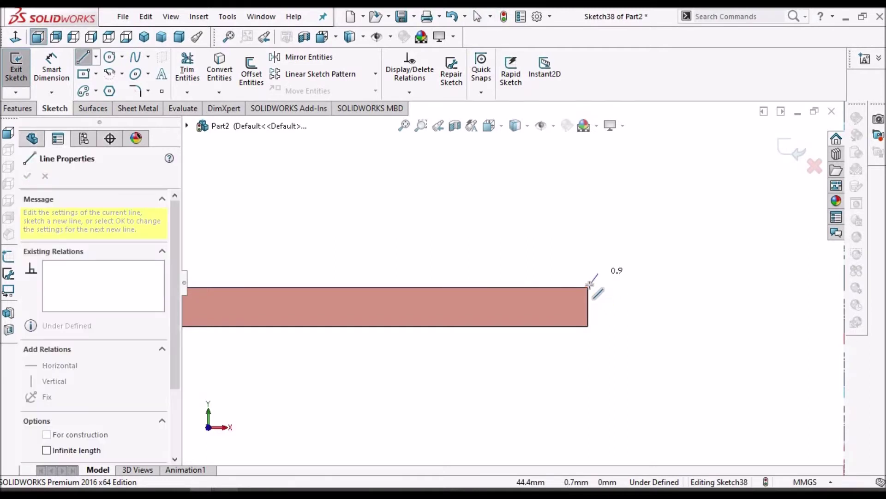
pyautogui.click(606, 222)
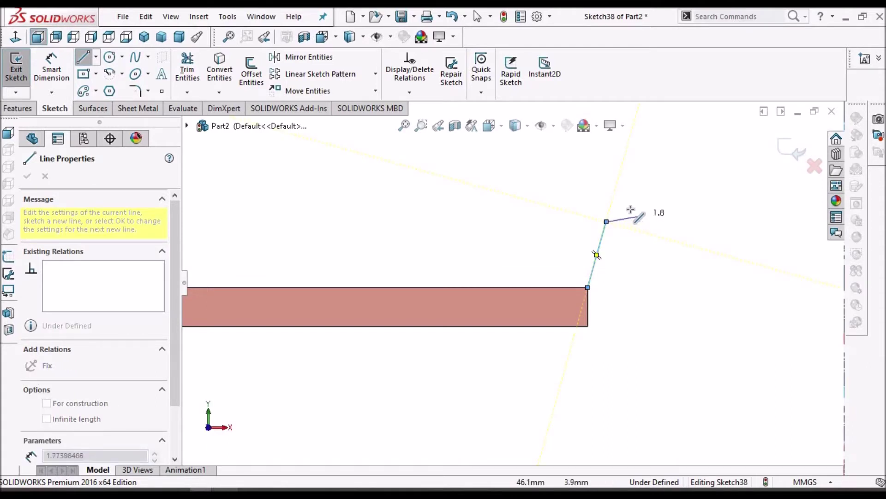
pyautogui.click(630, 206)
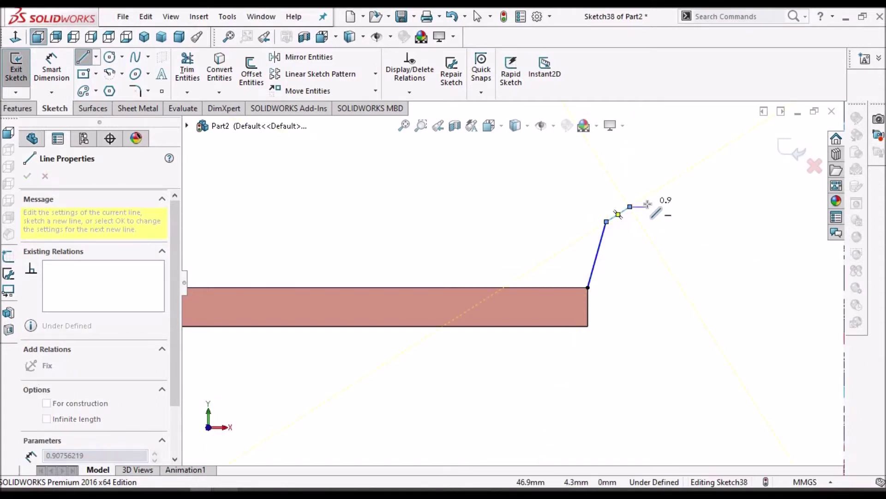
pyautogui.rightClick(585, 188)
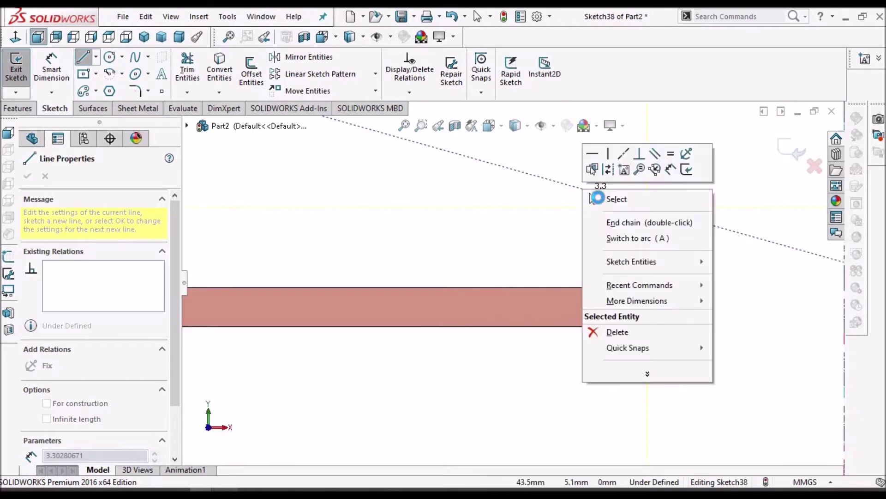
pyautogui.click(593, 199)
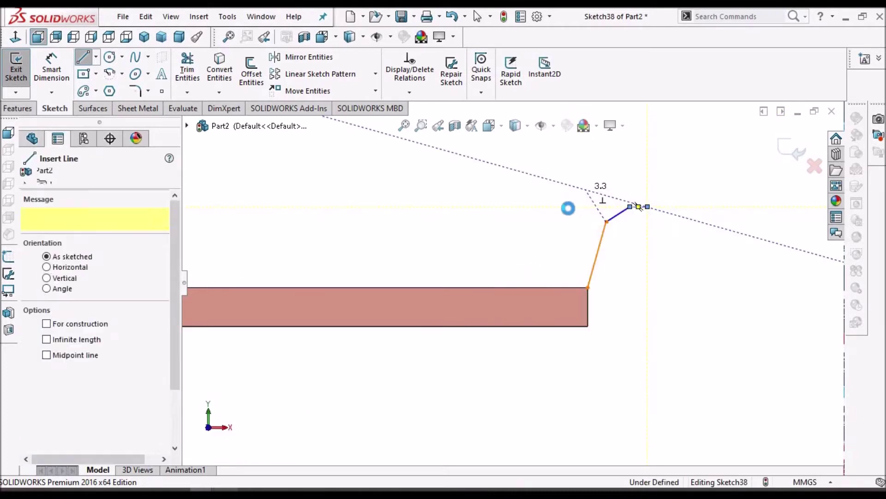
# Step: Start a Swept Flange with the three-line sketch as profile and the plate's short right upper edge as the first path edge
pyautogui.scroll(2, 566, 220)
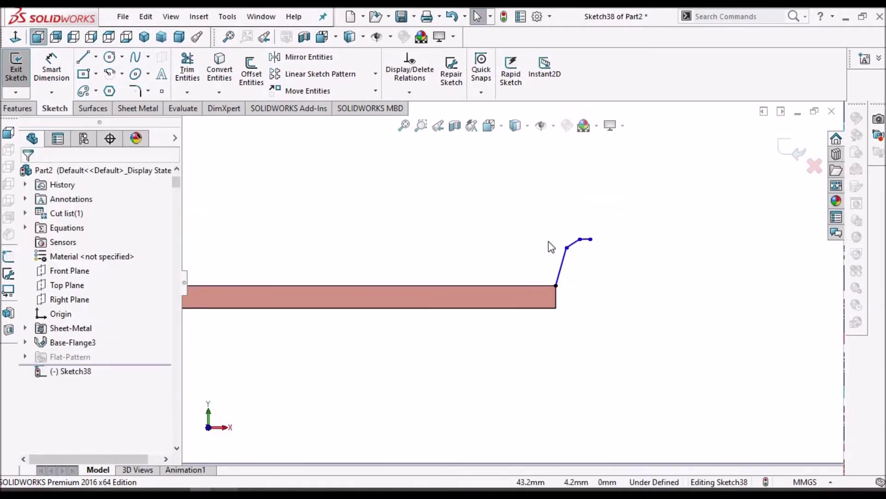
pyautogui.moveTo(520, 273); pyautogui.dragTo(531, 284, button='middle')
pyautogui.scroll(3, 737, 204)
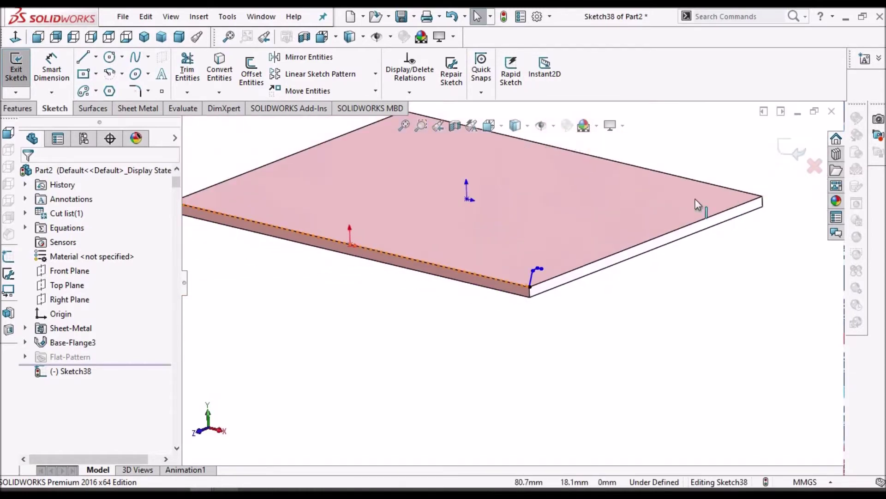
pyautogui.scroll(1, 527, 171)
pyautogui.scroll(-1, 527, 170)
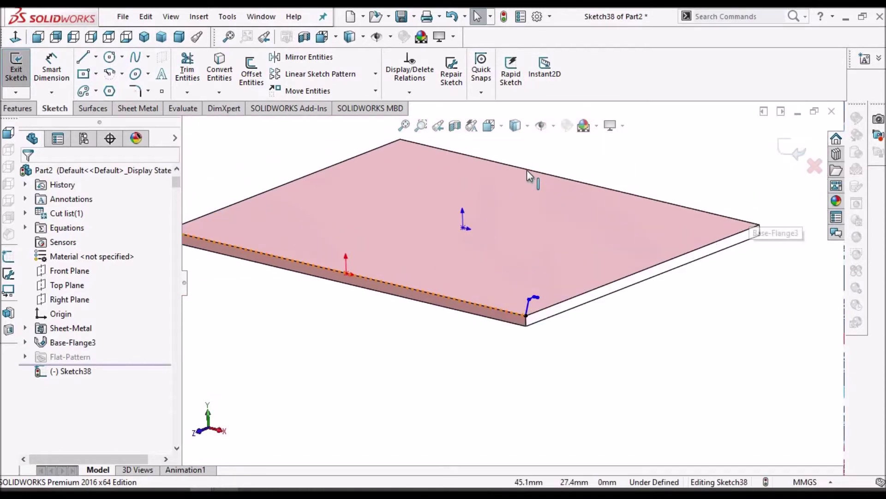
pyautogui.click(149, 115)
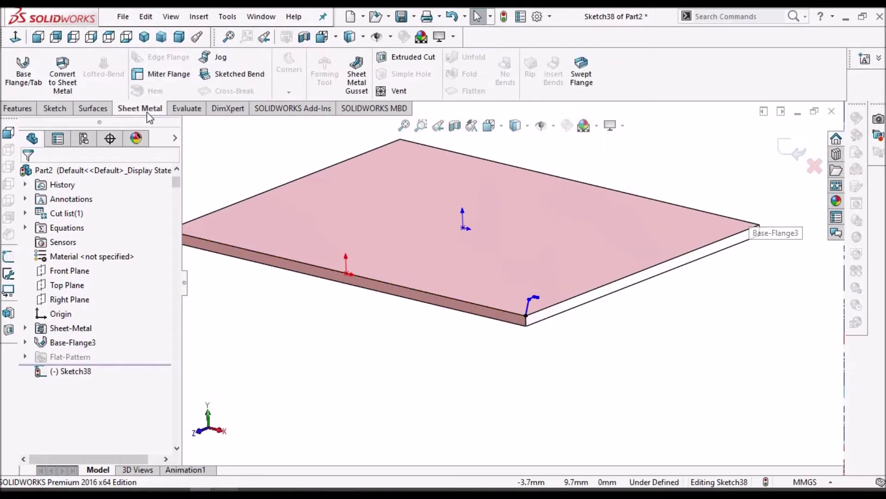
pyautogui.click(585, 77)
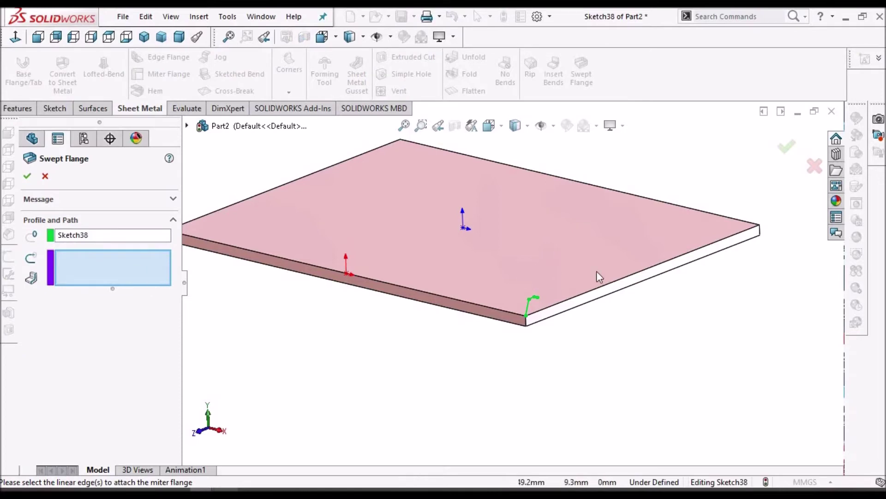
pyautogui.click(587, 296)
# Step: Add the plate's other three upper edges to the path and create the swept flange with a 2 mm bend radius
pyautogui.moveTo(575, 226); pyautogui.dragTo(473, 259, button='middle')
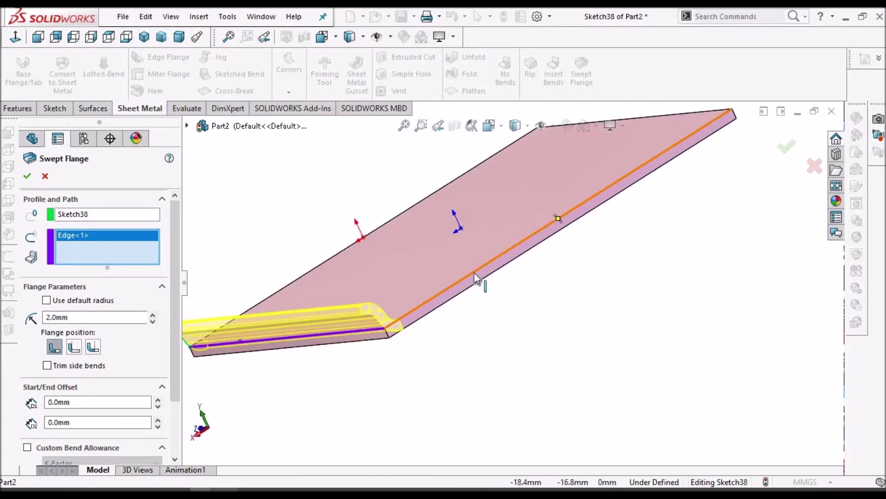
pyautogui.click(475, 273)
pyautogui.moveTo(625, 254); pyautogui.dragTo(498, 294, button='middle')
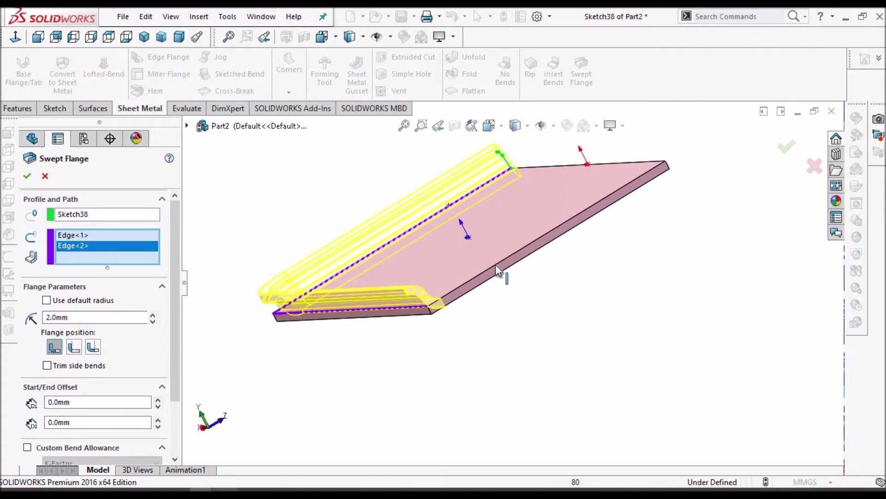
pyautogui.click(495, 264)
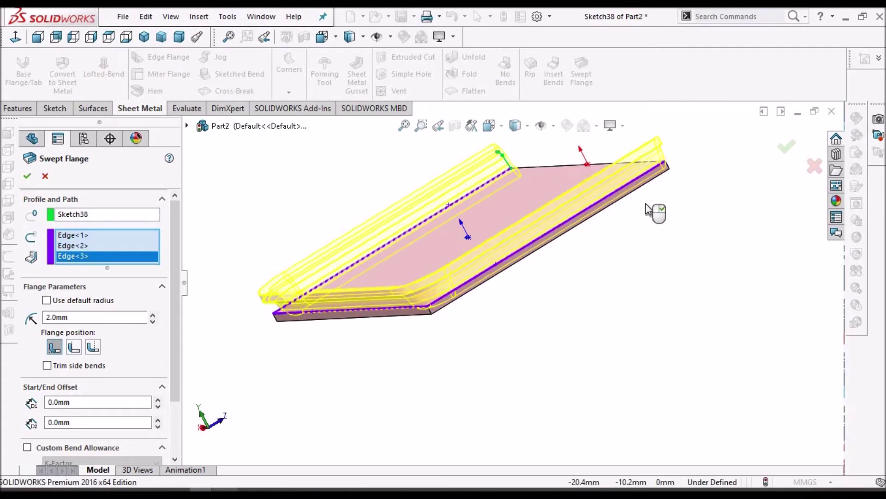
pyautogui.moveTo(583, 230); pyautogui.dragTo(525, 290, button='middle')
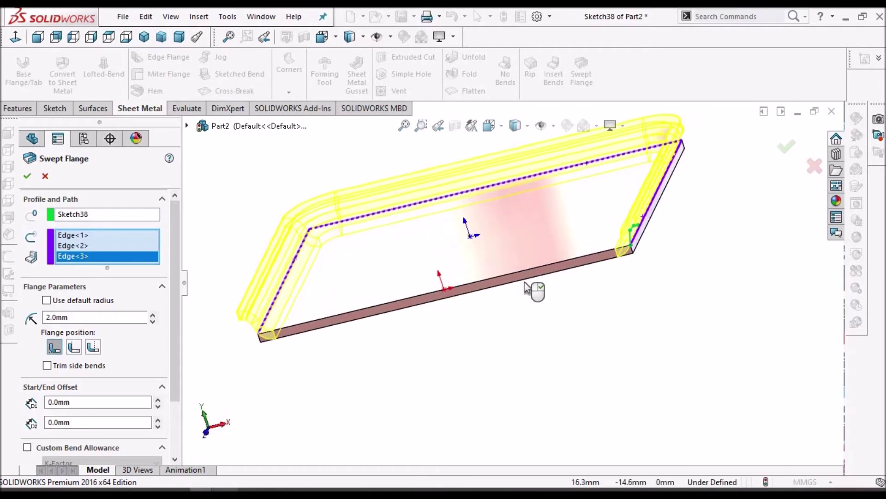
pyautogui.click(524, 269)
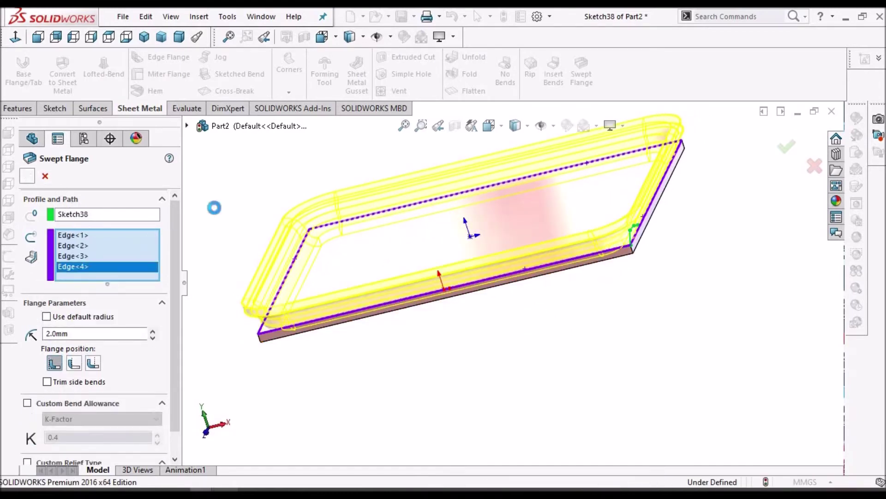
pyautogui.click(28, 176)
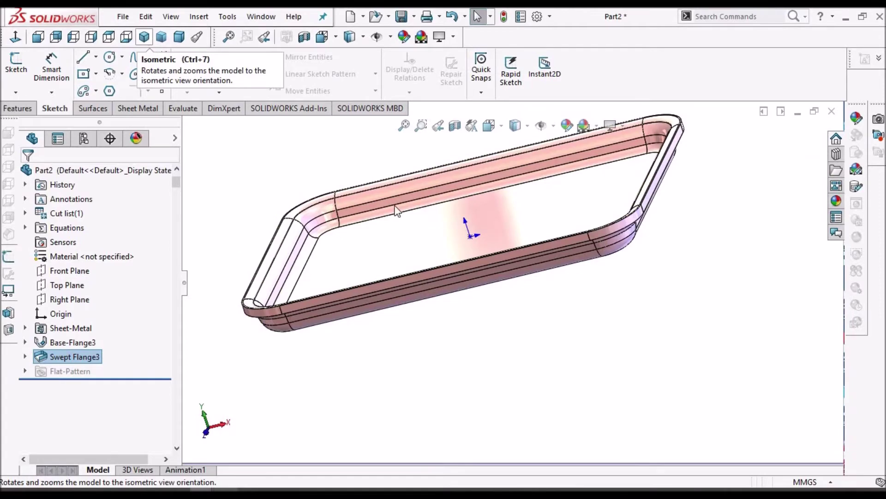
# Step: Examine the flanged tray in isometric view, from the underside and from above
pyautogui.click(145, 37)
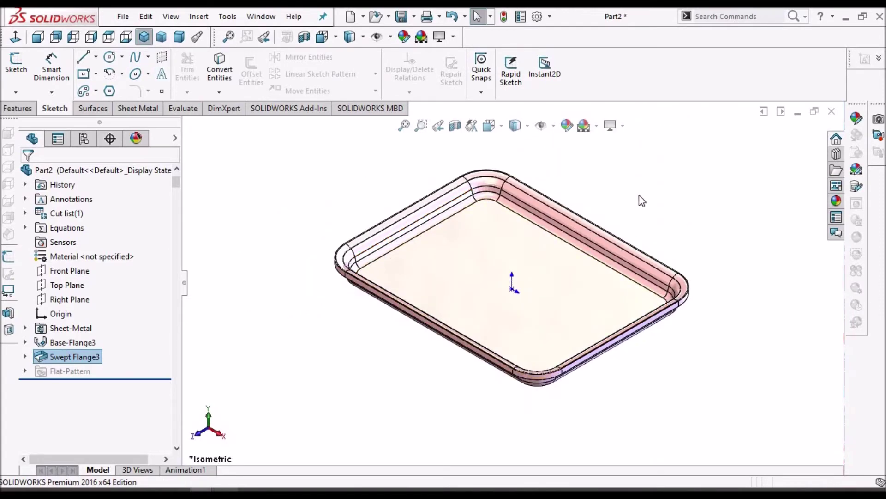
pyautogui.click(639, 195)
pyautogui.scroll(-2, 606, 295)
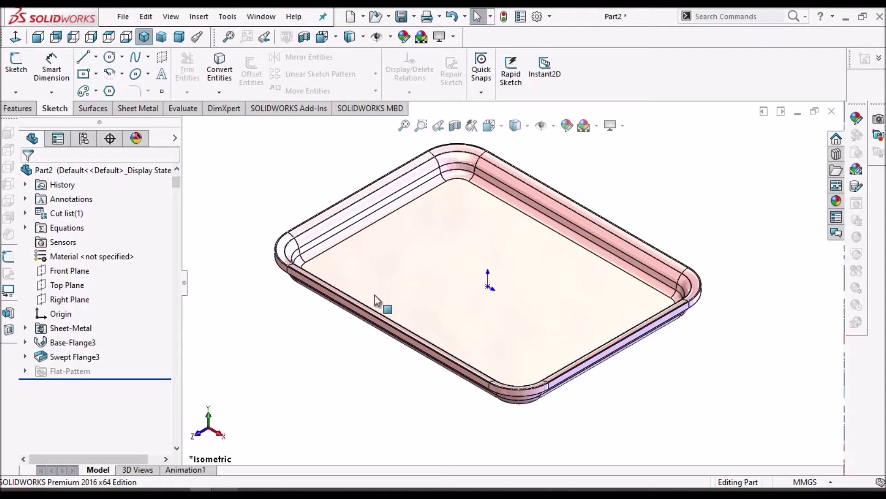
pyautogui.moveTo(437, 289); pyautogui.dragTo(471, 254, button='middle')
pyautogui.scroll(-3, 455, 272)
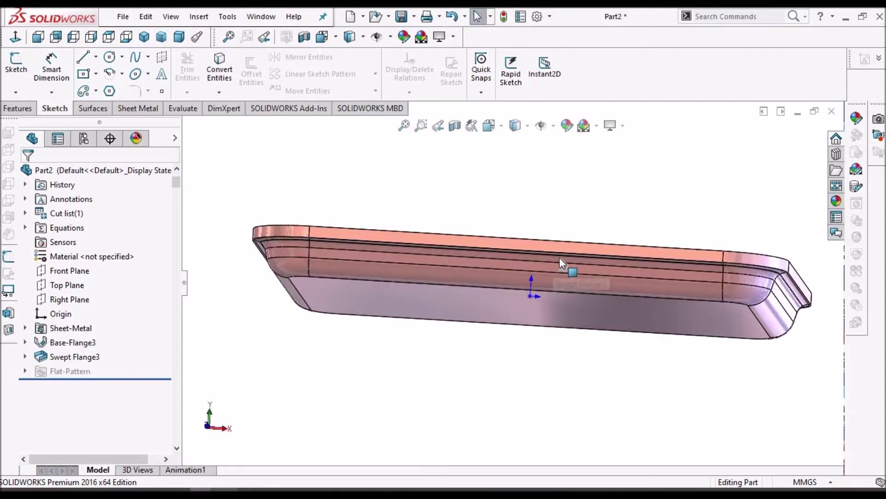
pyautogui.moveTo(538, 268); pyautogui.dragTo(517, 337, button='middle')
pyautogui.scroll(2, 517, 336)
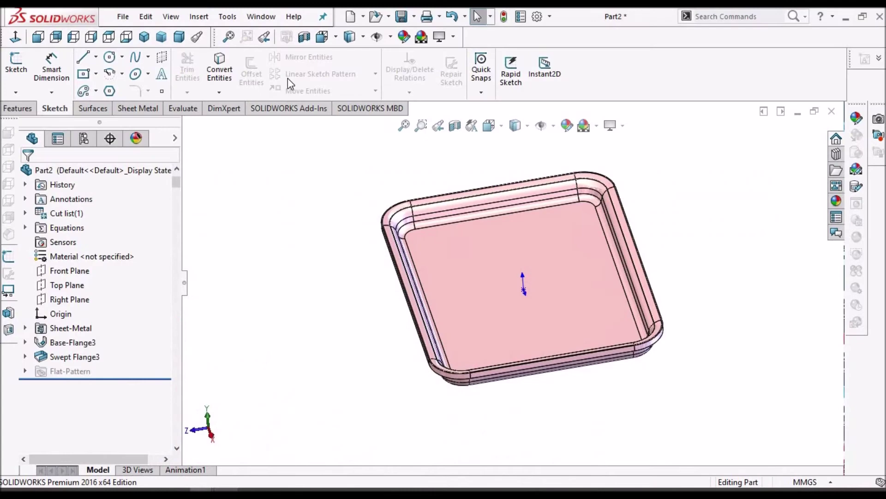
# Step: Switch to the Part1 document and open its circle sketch, Sketch1, for editing
pyautogui.click(261, 16)
pyautogui.click(280, 153)
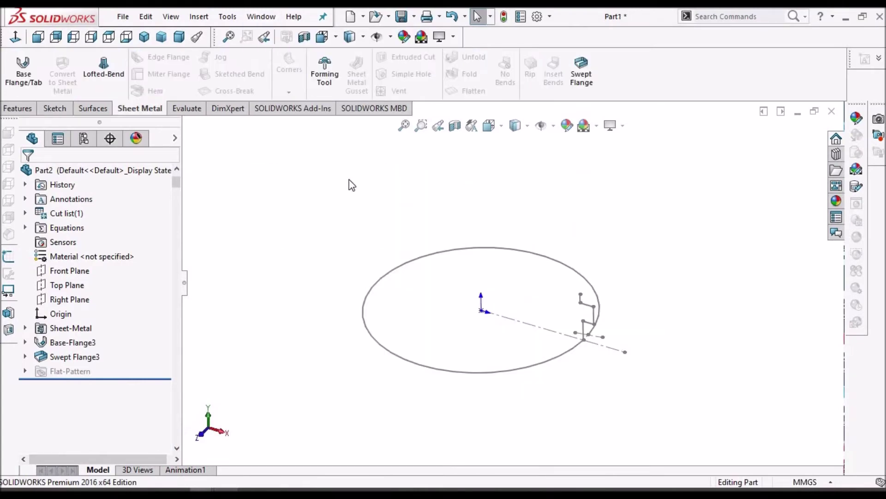
pyautogui.click(62, 315)
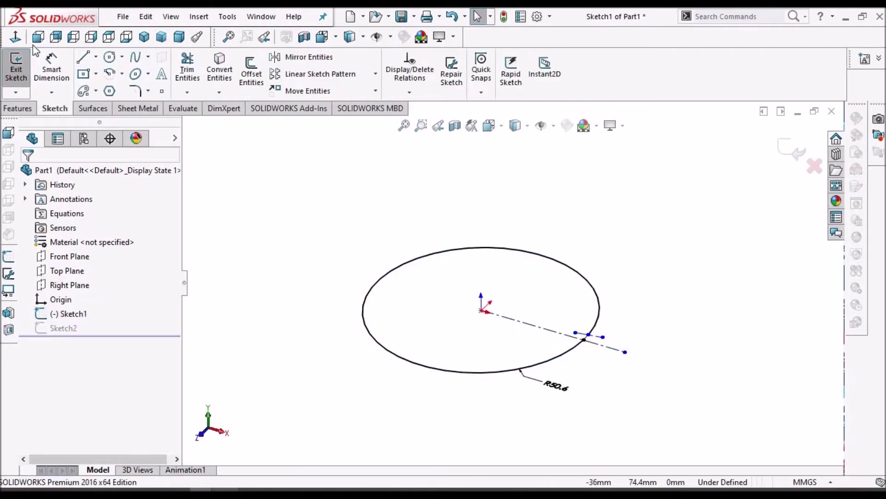
# Step: Examine the small gap in the Sketch1 circle from the top view and close the sketch
pyautogui.click(17, 38)
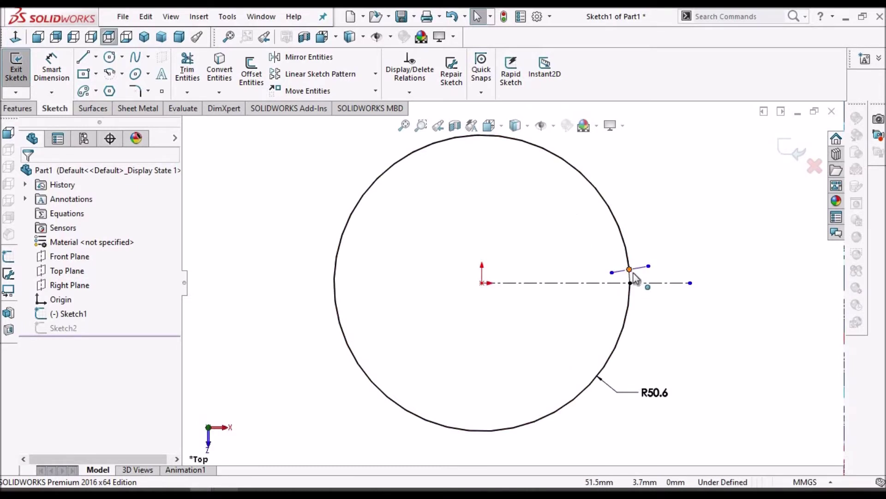
pyautogui.scroll(-2, 634, 277)
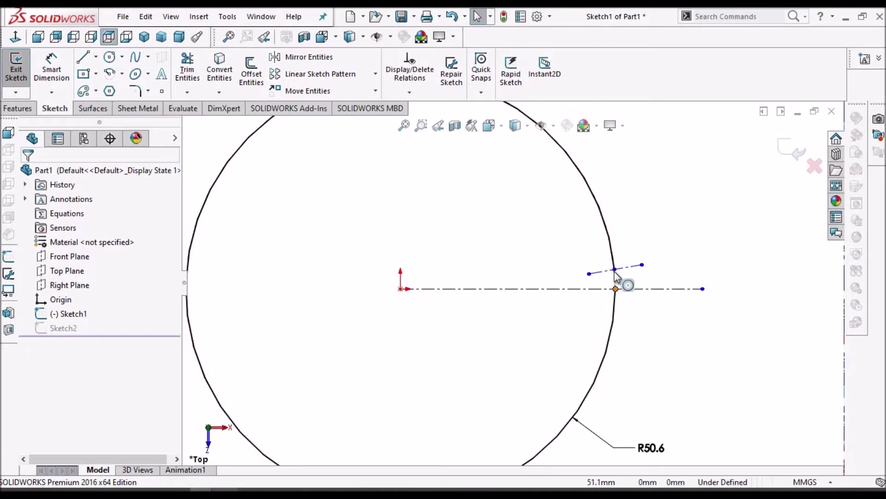
pyautogui.click(789, 152)
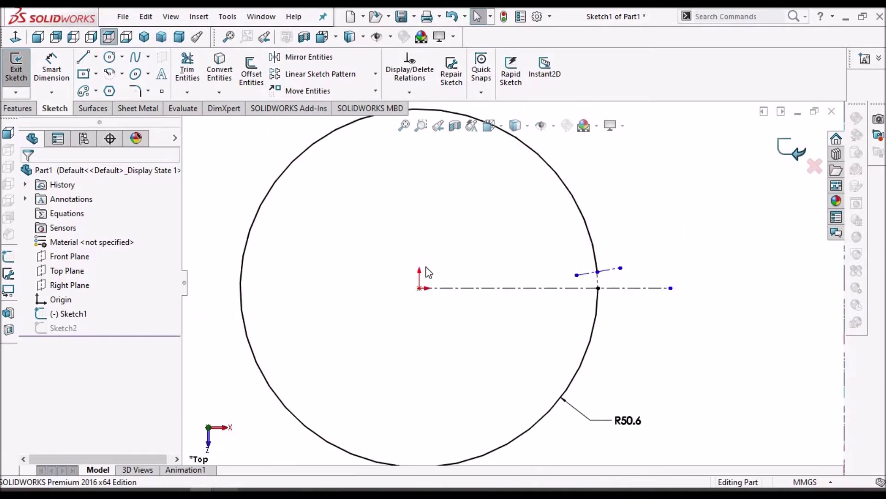
# Step: Open Sketch2 for editing, examine where its stepped profile meets the circle's open end, and close it
pyautogui.click(63, 328)
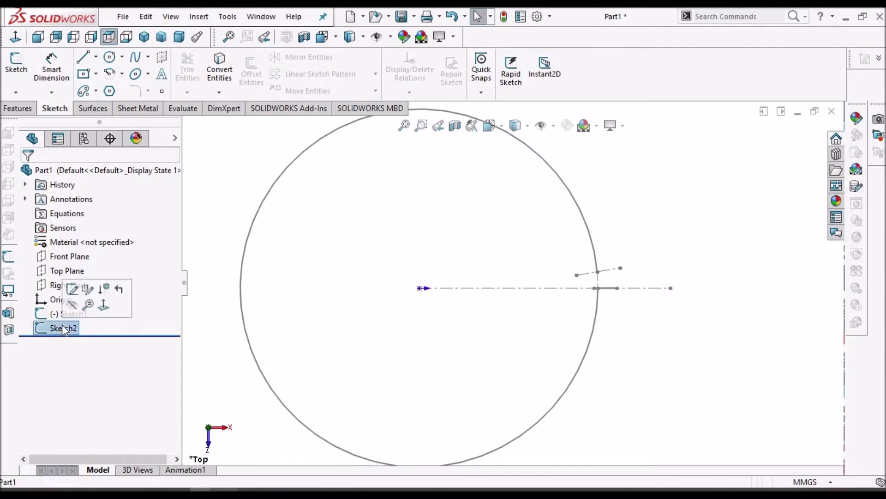
pyautogui.click(72, 290)
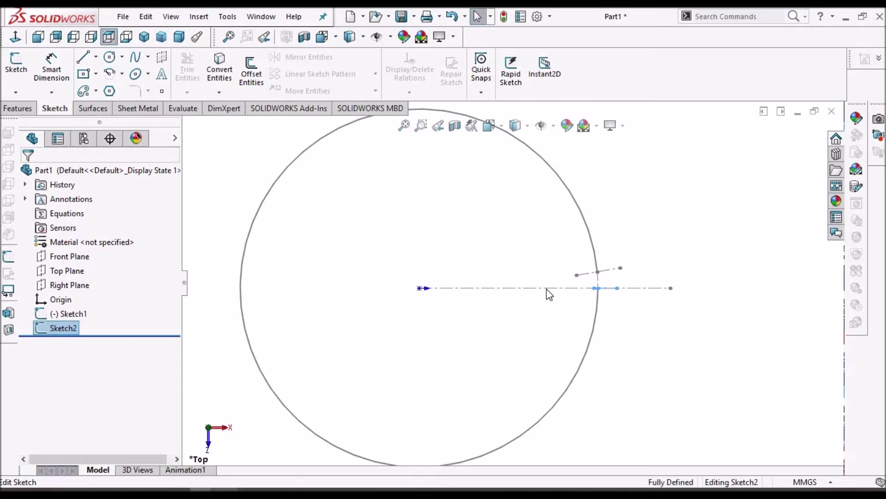
pyautogui.click(16, 38)
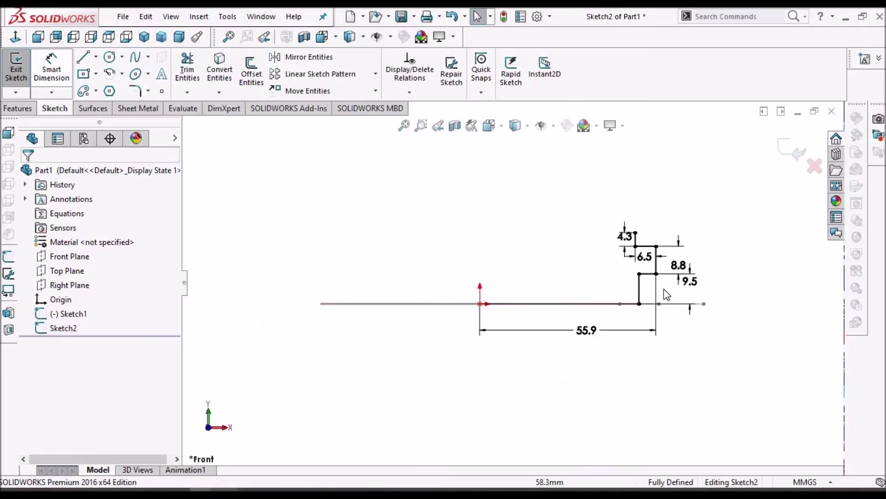
pyautogui.moveTo(643, 277); pyautogui.dragTo(663, 312, button='middle')
pyautogui.scroll(-1, 547, 372)
pyautogui.moveTo(535, 342)
pyautogui.mouseDown(button='middle')
pyautogui.moveTo(504, 335)
pyautogui.moveTo(505, 350)
pyautogui.mouseUp(button='middle')
pyautogui.scroll(-3, 523, 326)
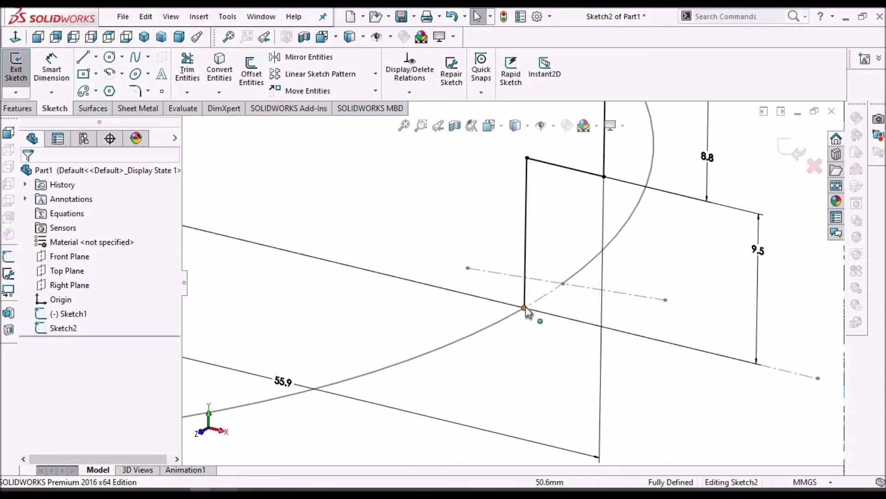
pyautogui.scroll(5, 531, 307)
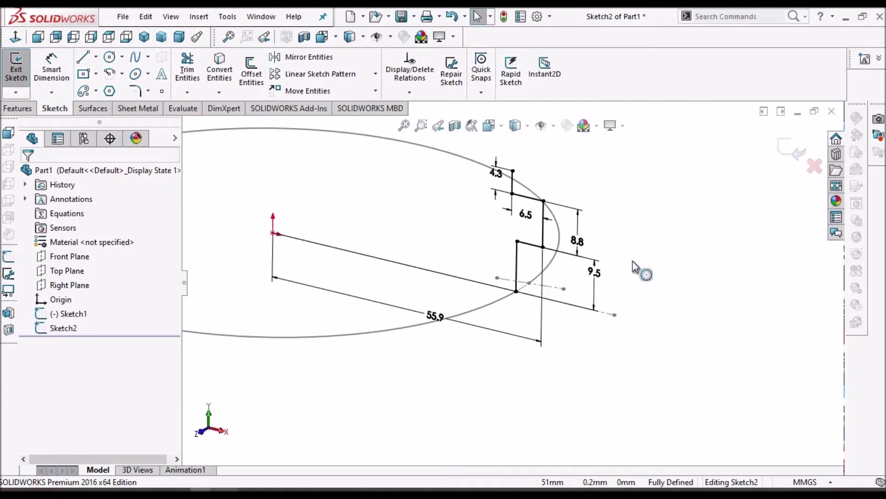
pyautogui.click(791, 147)
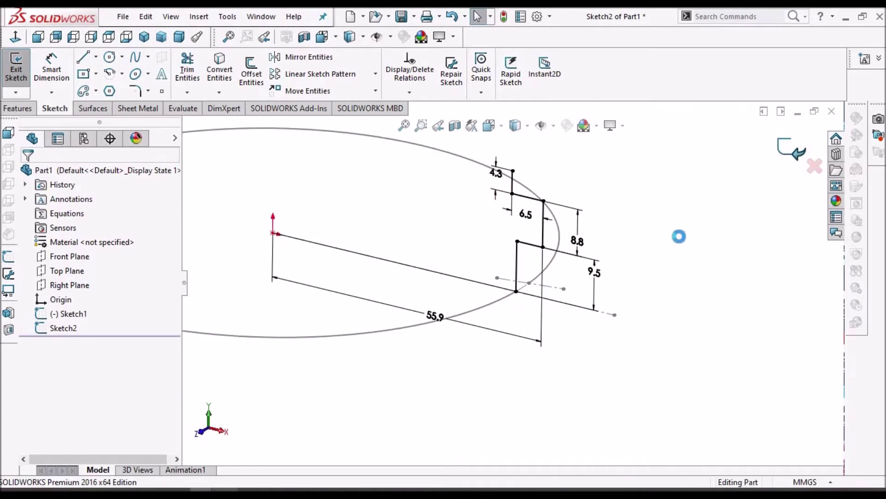
# Step: Create a swept flange with the stepped Sketch2 as profile and the circular Sketch1 as path
pyautogui.moveTo(615, 232)
pyautogui.mouseDown(button='middle')
pyautogui.moveTo(544, 253)
pyautogui.moveTo(567, 279)
pyautogui.moveTo(607, 297)
pyautogui.mouseUp(button='middle')
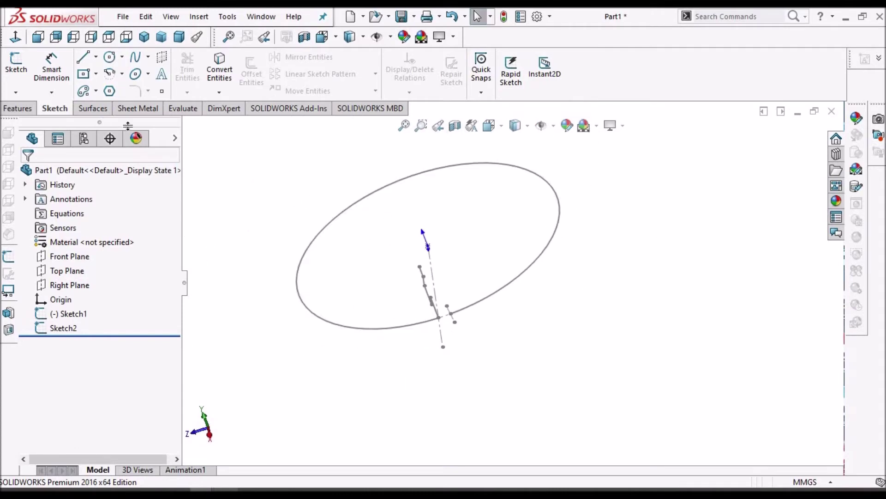
pyautogui.click(127, 110)
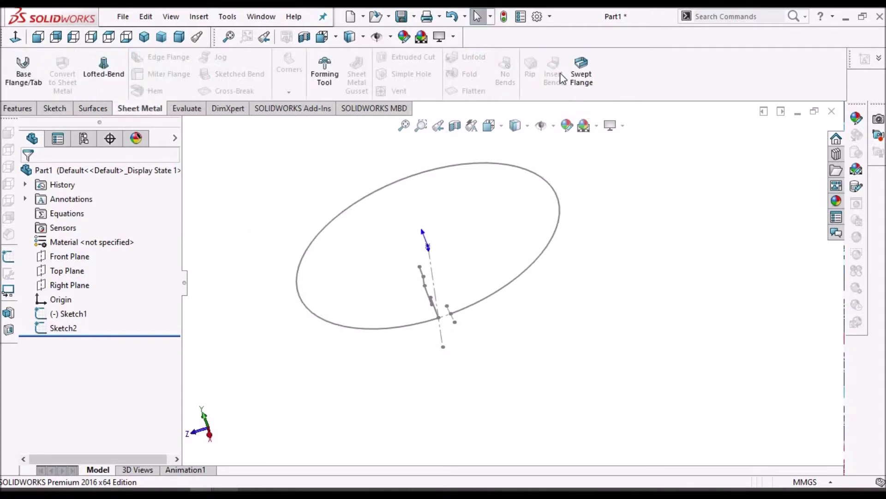
pyautogui.click(583, 74)
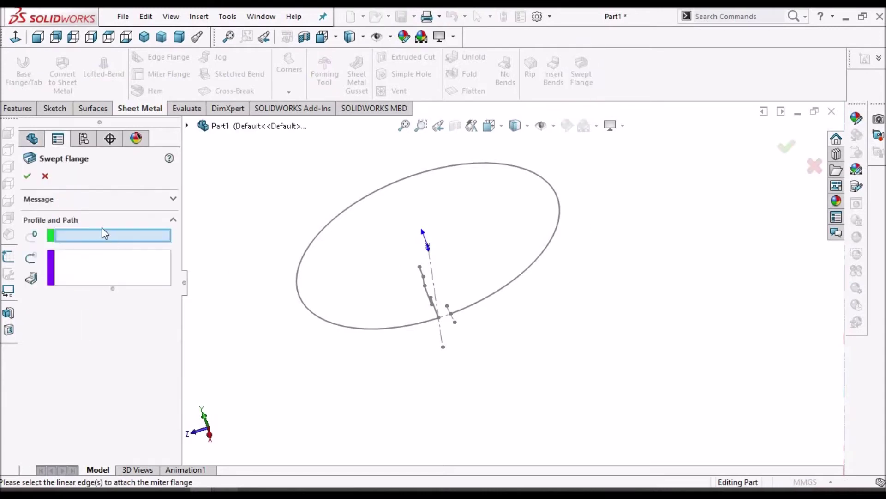
pyautogui.moveTo(320, 284); pyautogui.dragTo(532, 271, button='middle')
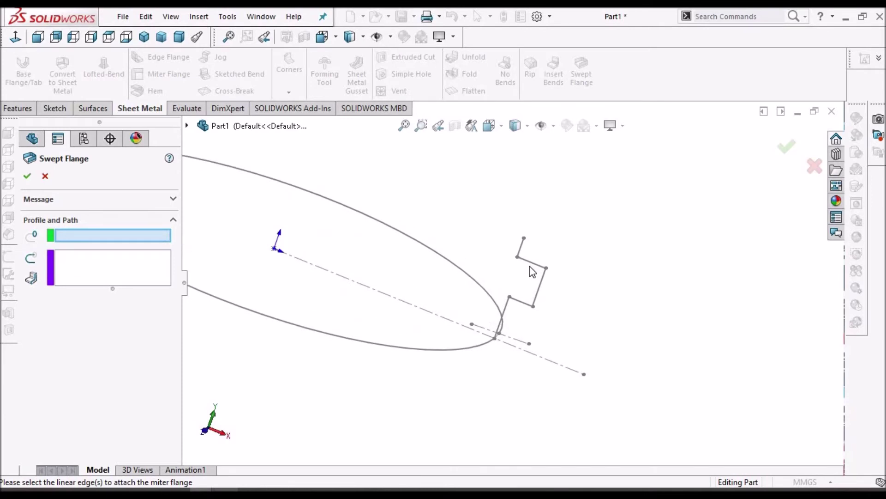
pyautogui.click(535, 266)
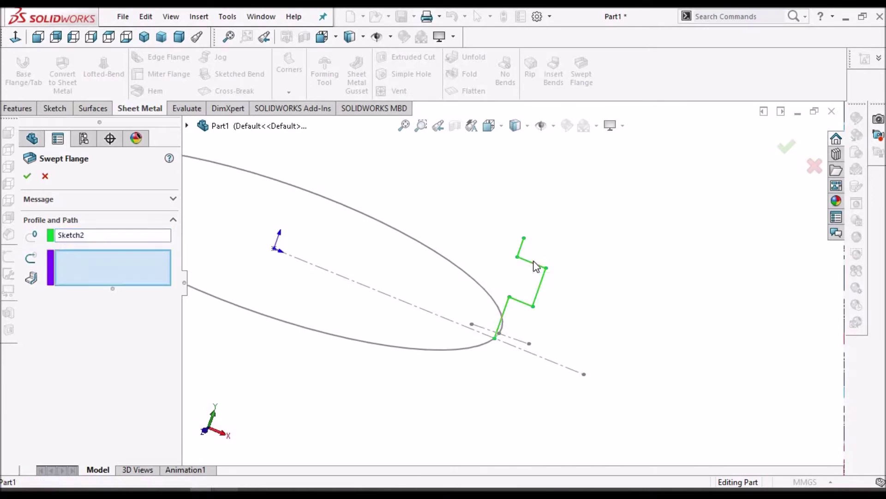
pyautogui.click(384, 345)
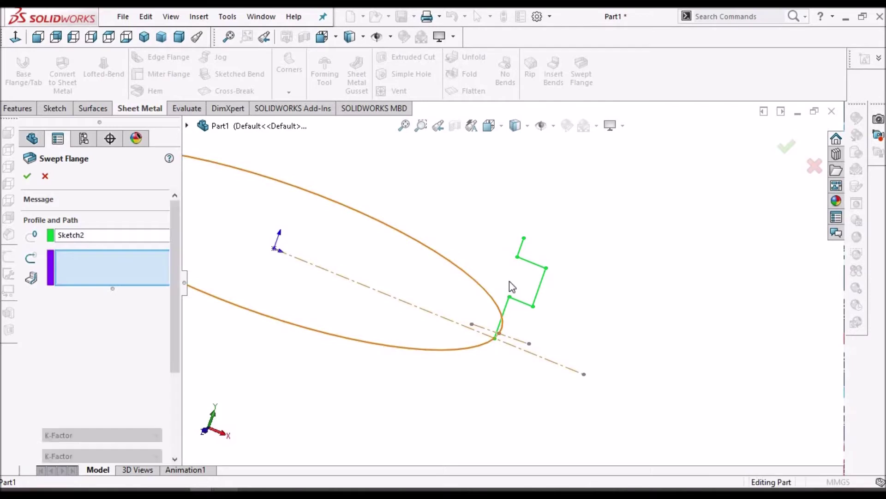
pyautogui.moveTo(508, 286)
pyautogui.mouseDown(button='middle')
pyautogui.moveTo(421, 259)
pyautogui.moveTo(448, 254)
pyautogui.moveTo(401, 245)
pyautogui.moveTo(439, 252)
pyautogui.moveTo(439, 332)
pyautogui.mouseUp(button='middle')
pyautogui.scroll(5, 508, 277)
pyautogui.press('Return')
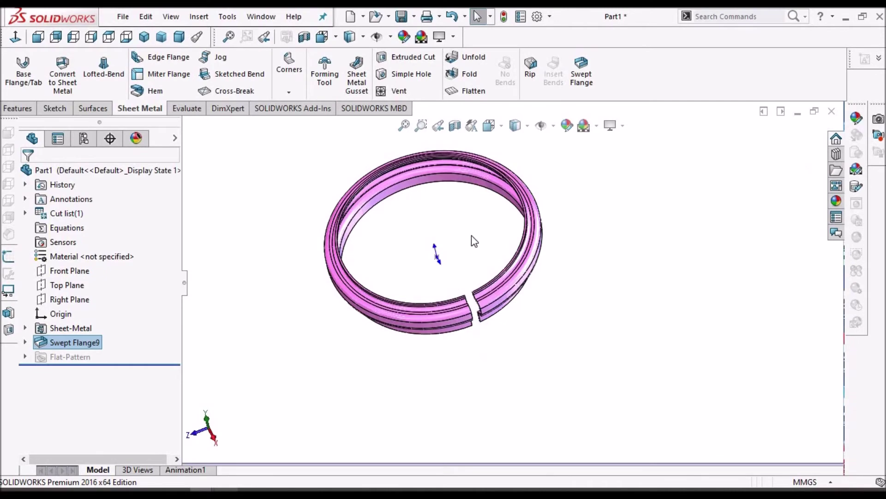
# Step: Examine the circular swept flange around its gap and its stepped cross-section
pyautogui.moveTo(473, 239); pyautogui.dragTo(477, 224, button='middle')
pyautogui.scroll(-4, 516, 264)
pyautogui.moveTo(520, 273); pyautogui.dragTo(447, 283, button='middle')
pyautogui.scroll(-1, 545, 282)
pyautogui.scroll(4, 538, 287)
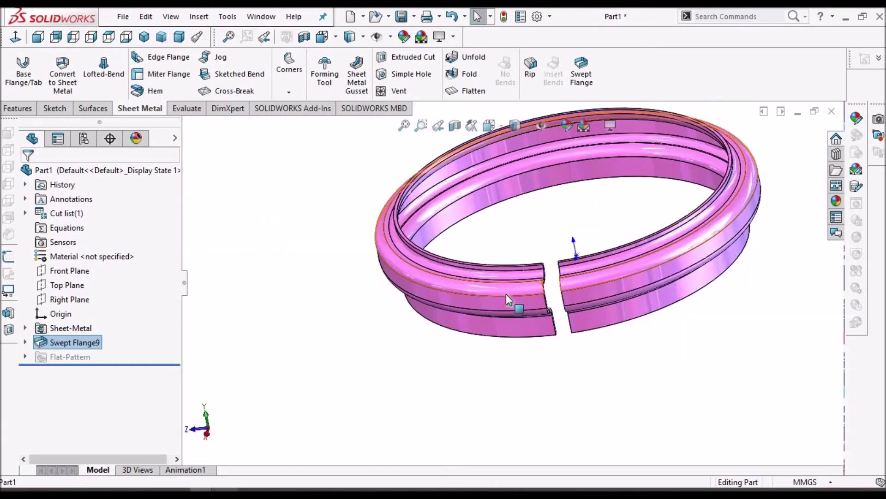
# Step: Undo the circular swept flange and hide Sketch2
pyautogui.hotkey('ctrl', 'z')
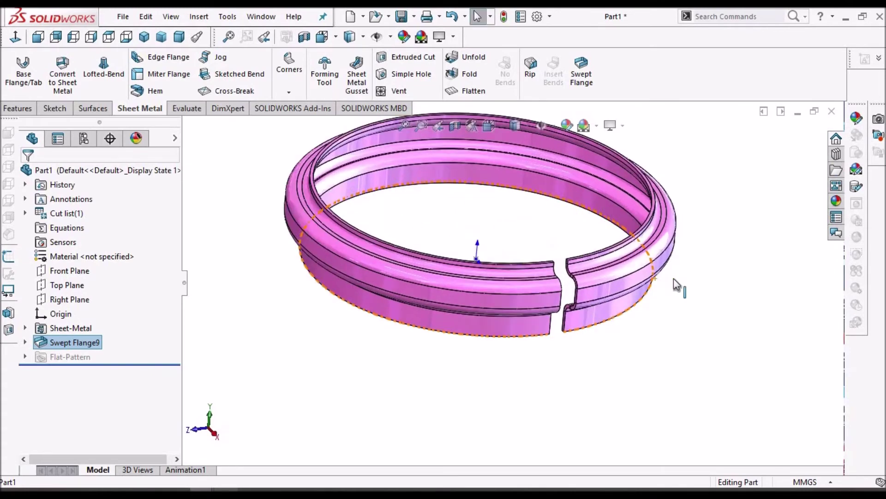
pyautogui.click(64, 327)
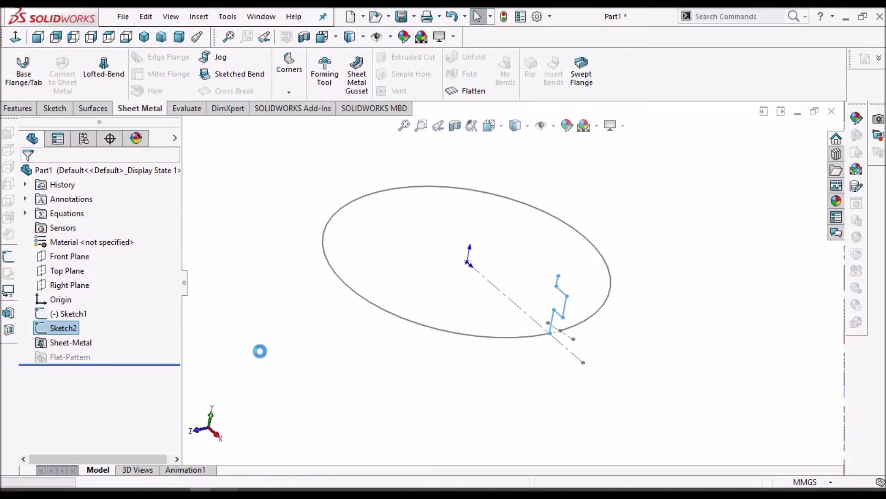
pyautogui.click(442, 305)
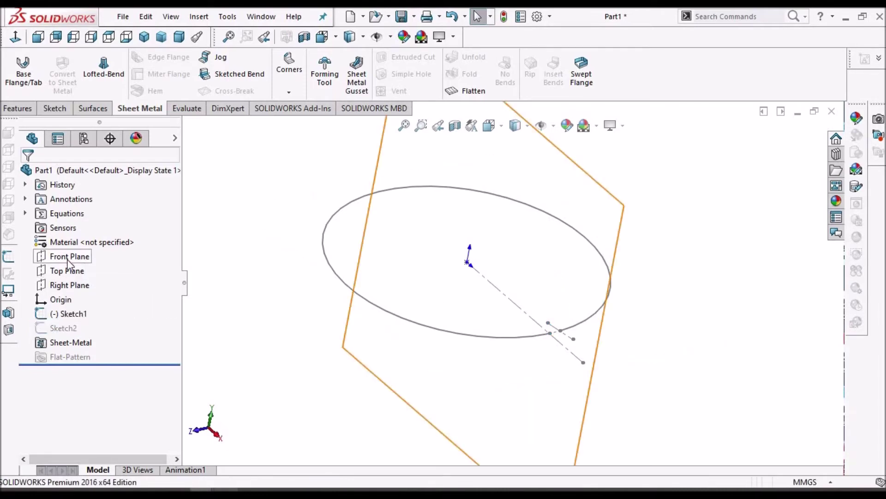
# Step: Start a new sketch on the Right Plane, viewed normal to the plane
pyautogui.click(69, 285)
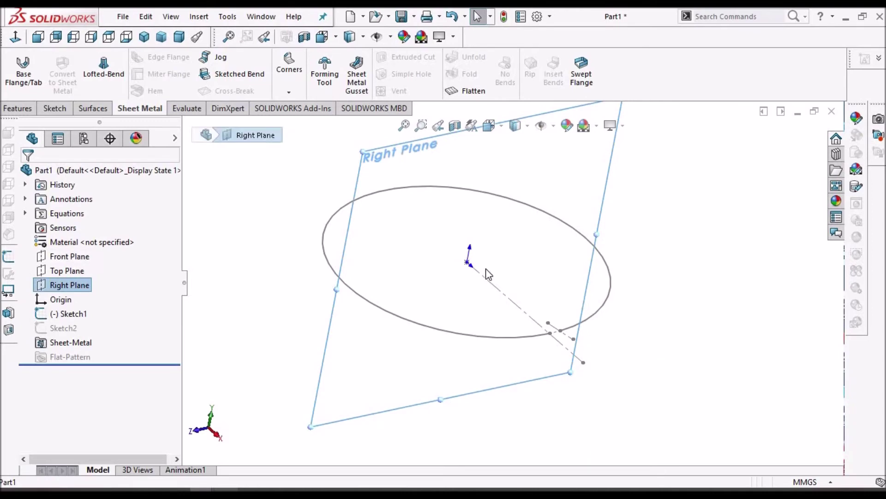
pyautogui.click(16, 37)
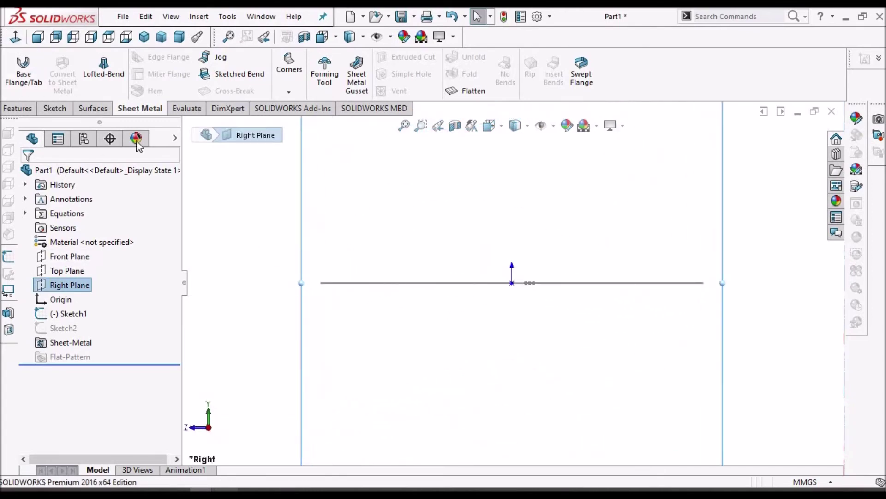
pyautogui.click(54, 108)
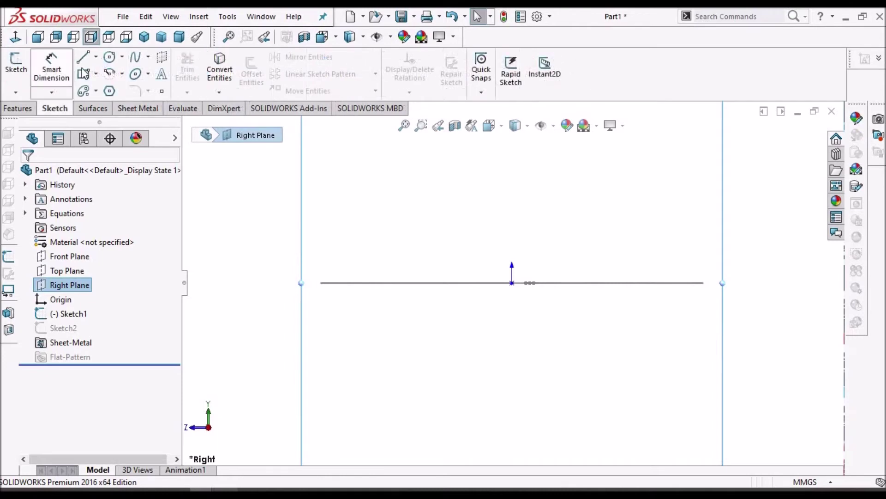
pyautogui.click(14, 64)
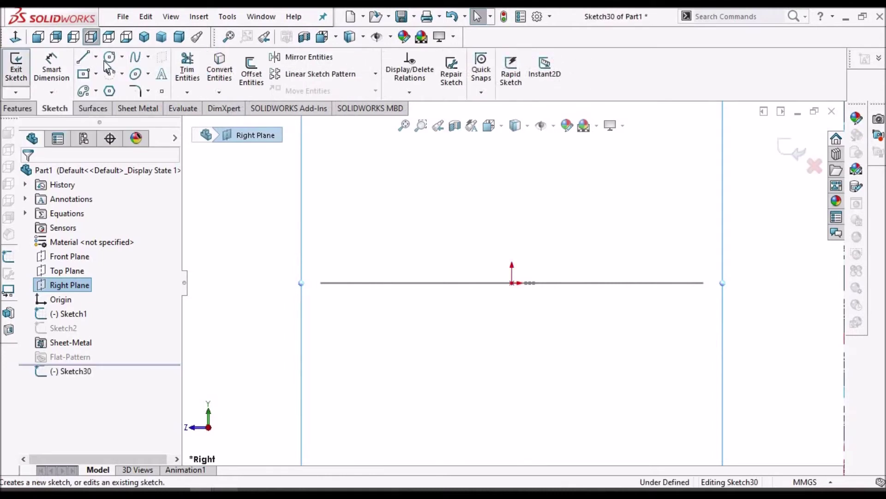
pyautogui.scroll(-2, 332, 249)
pyautogui.scroll(-1, 332, 250)
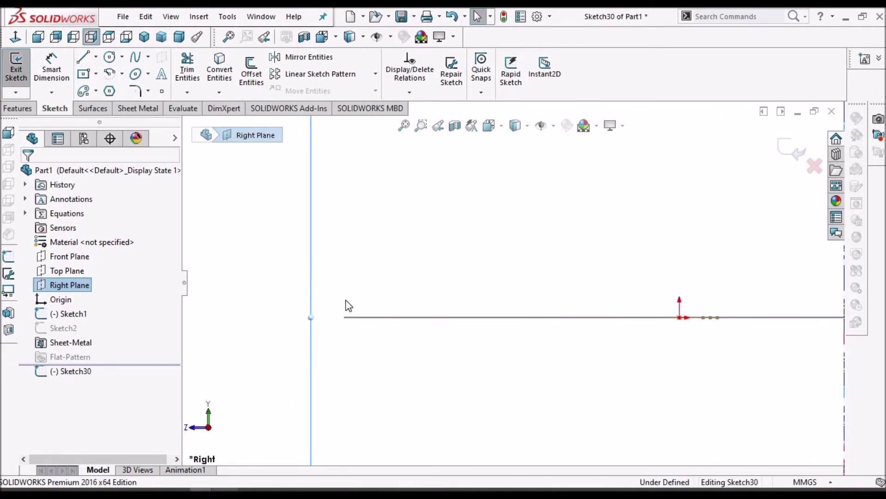
# Step: Sketch one line slanting up and outward from just above the circle's outer end
pyautogui.click(83, 60)
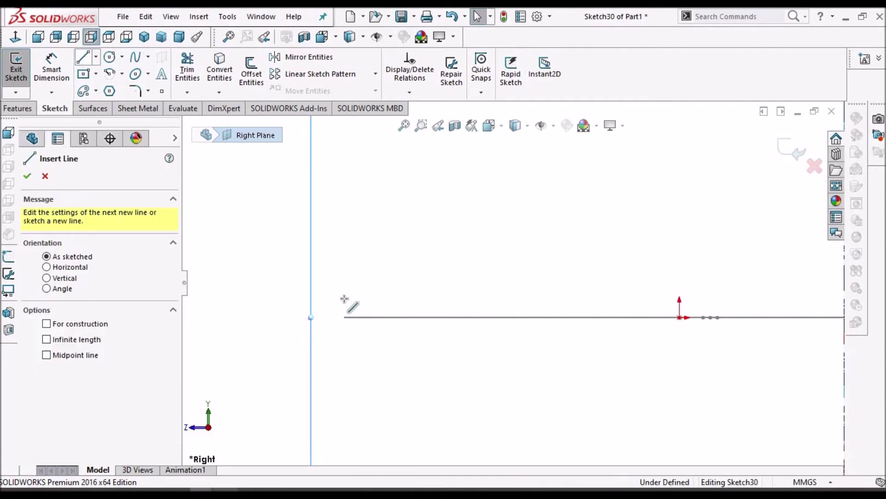
pyautogui.click(325, 233)
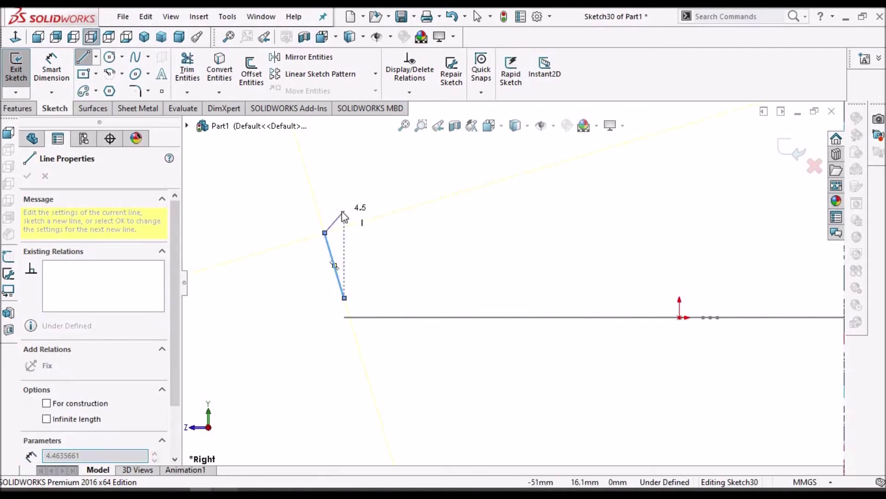
pyautogui.rightClick(342, 215)
pyautogui.click(361, 220)
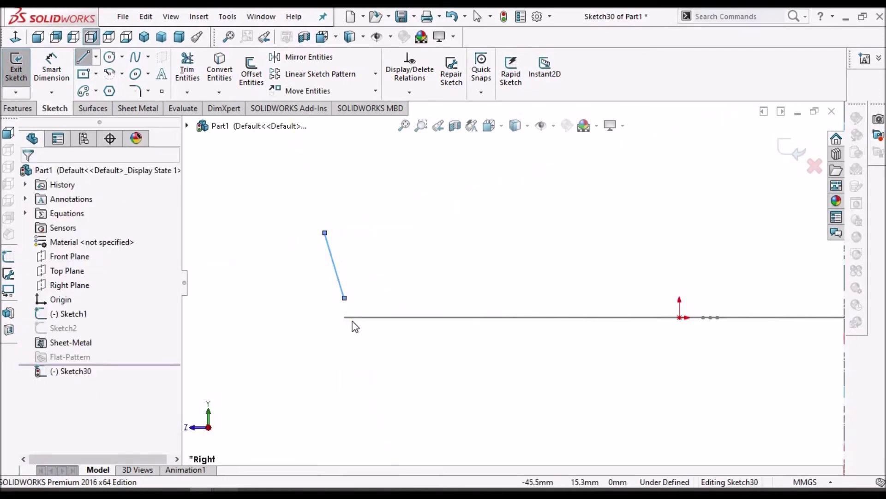
# Step: Add a Pierce relation between the slanted line's lower endpoint and the Sketch1 circle
pyautogui.click(389, 314)
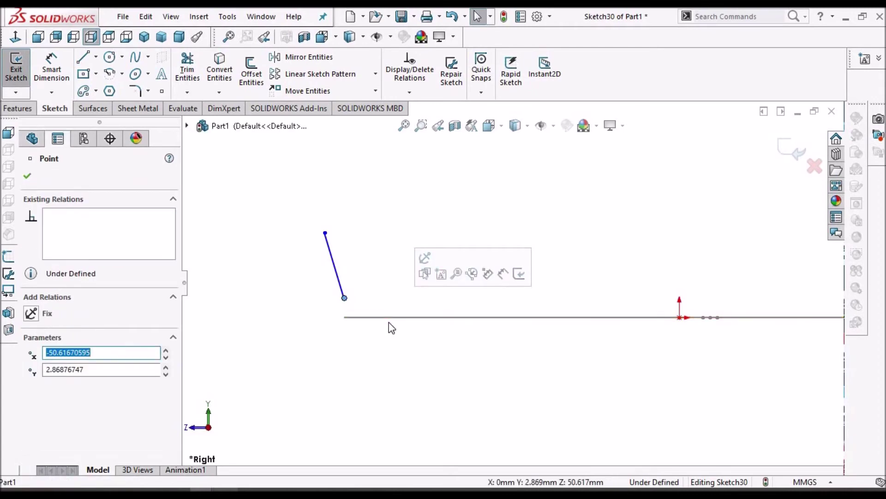
pyautogui.keyDown('ctrl'); pyautogui.click(585, 317); pyautogui.keyUp('ctrl')
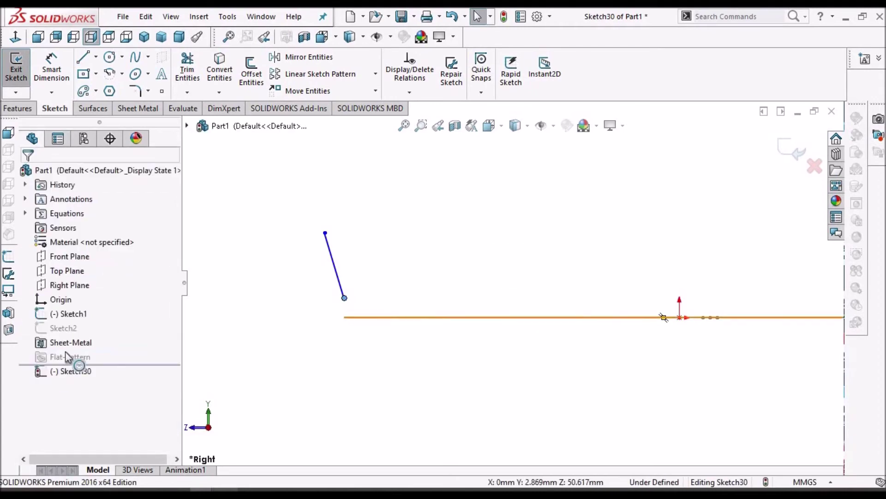
pyautogui.keyDown('ctrl'); pyautogui.click(344, 298); pyautogui.keyUp('ctrl')
pyautogui.click(31, 417)
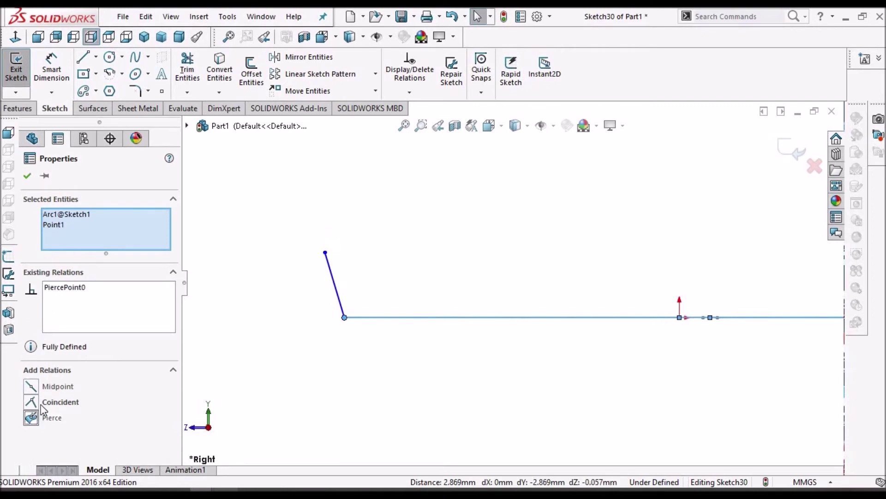
pyautogui.click(360, 222)
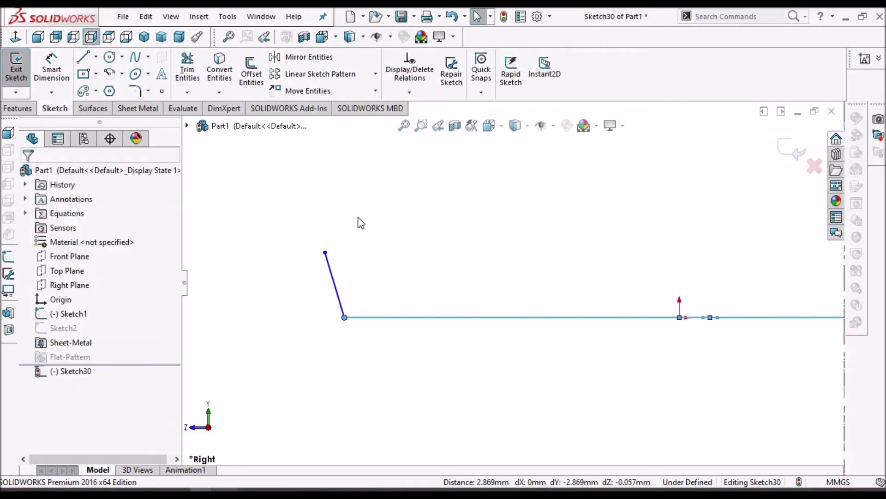
# Step: Try to create a swept flange using the slanted line as the profile and the Sketch1 circle as the path
pyautogui.moveTo(451, 253)
pyautogui.mouseDown(button='middle')
pyautogui.moveTo(451, 273)
pyautogui.moveTo(437, 275)
pyautogui.moveTo(502, 279)
pyautogui.moveTo(503, 291)
pyautogui.mouseUp(button='middle')
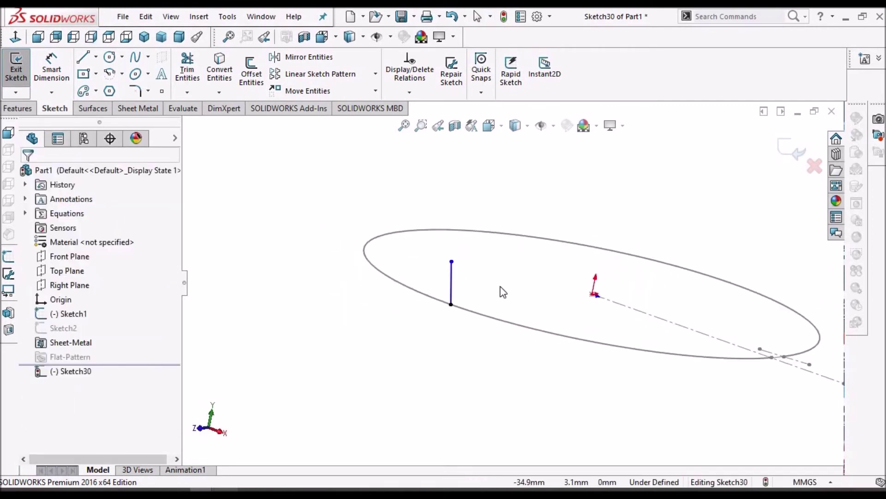
pyautogui.click(139, 110)
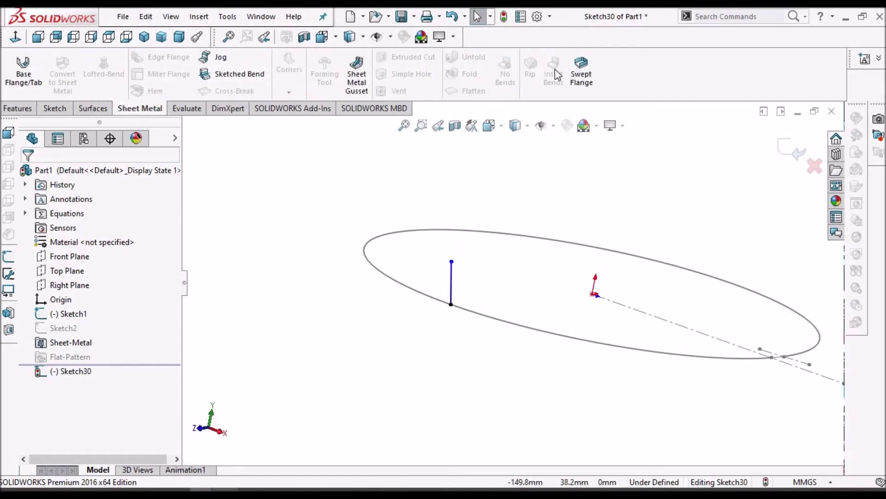
pyautogui.click(584, 76)
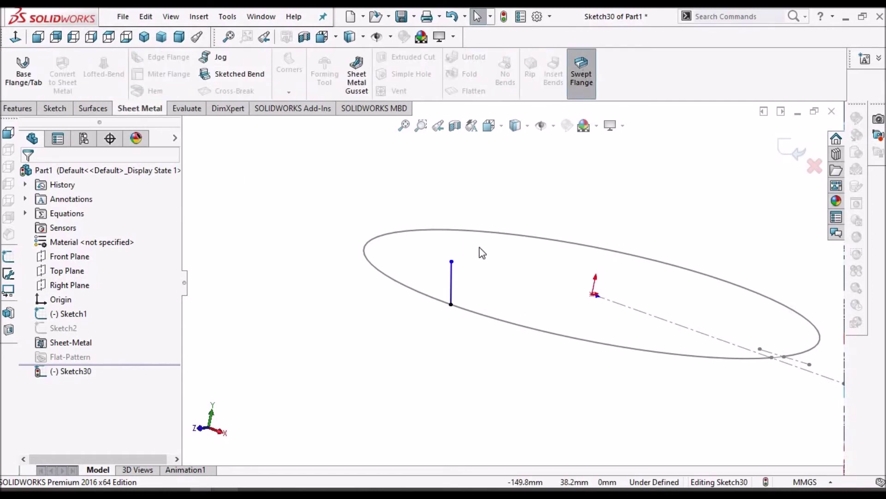
pyautogui.click(497, 323)
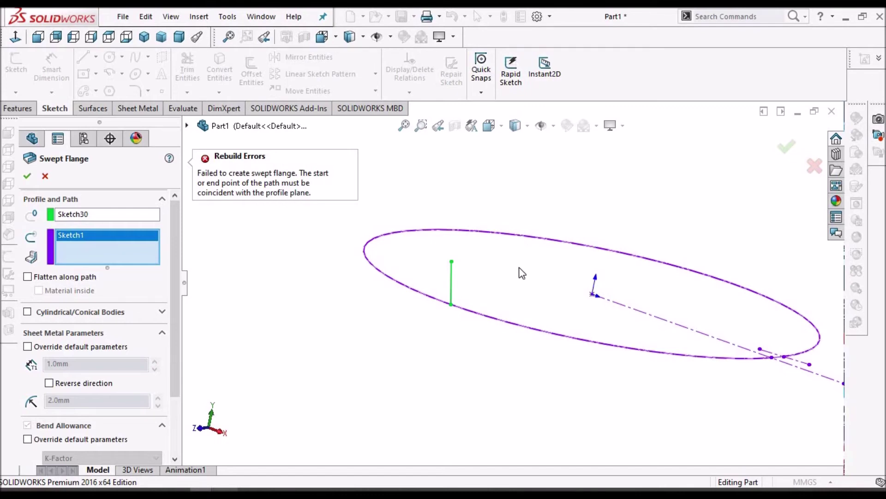
pyautogui.moveTo(463, 275); pyautogui.dragTo(415, 261, button='middle')
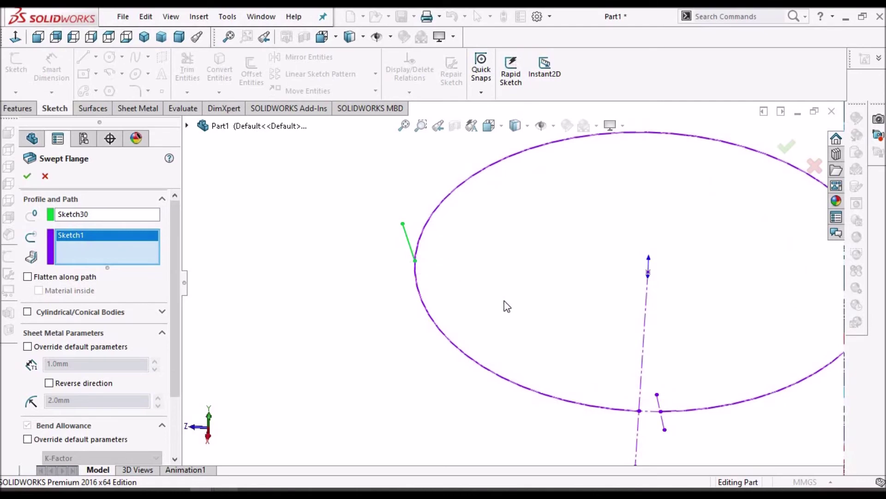
pyautogui.scroll(1, 504, 300)
pyautogui.moveTo(617, 353); pyautogui.dragTo(555, 362, button='middle')
pyautogui.scroll(-1, 555, 361)
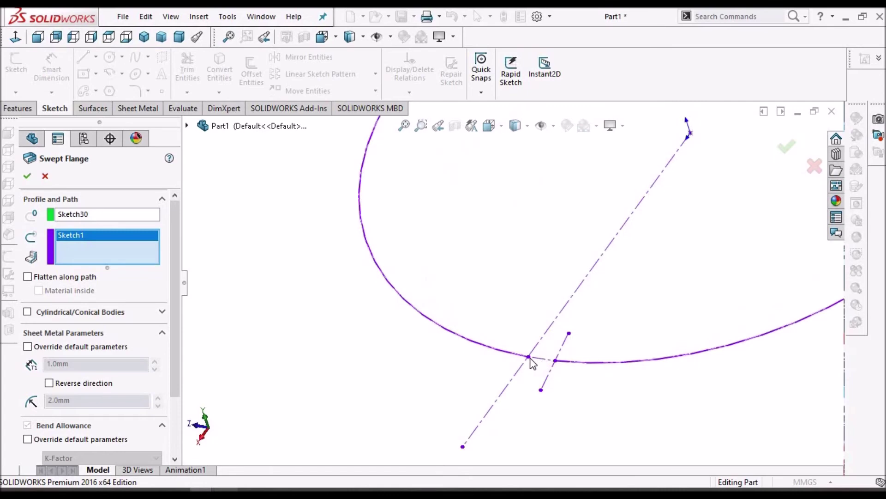
pyautogui.scroll(2, 497, 194)
pyautogui.moveTo(497, 194); pyautogui.dragTo(493, 257, button='middle')
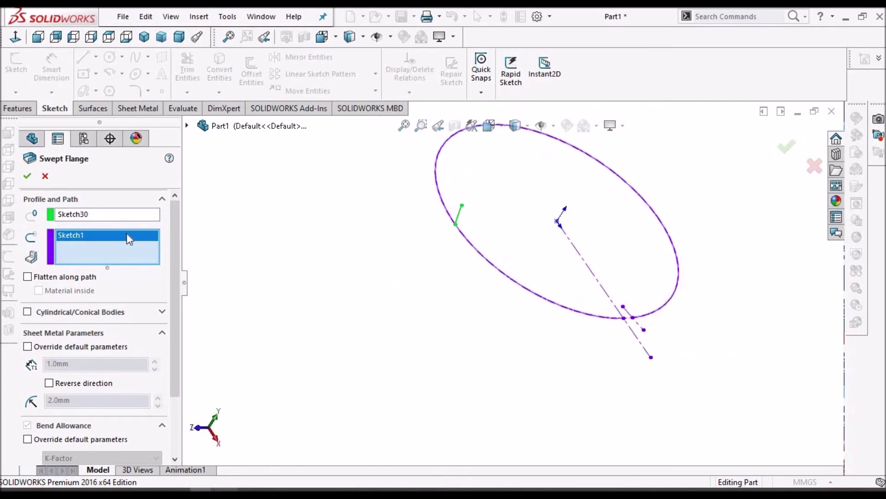
pyautogui.click(47, 179)
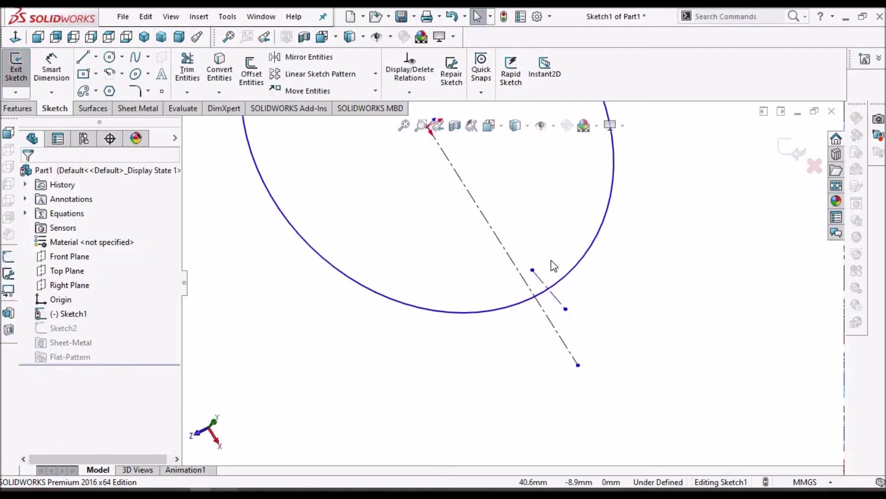
# Step: Examine the circle's gap and construction lines in Sketch1, and close the sketch
pyautogui.scroll(2, 555, 258)
pyautogui.moveTo(510, 215)
pyautogui.mouseDown(button='middle')
pyautogui.moveTo(600, 233)
pyautogui.moveTo(633, 257)
pyautogui.moveTo(655, 258)
pyautogui.mouseUp(button='middle')
pyautogui.click(798, 147)
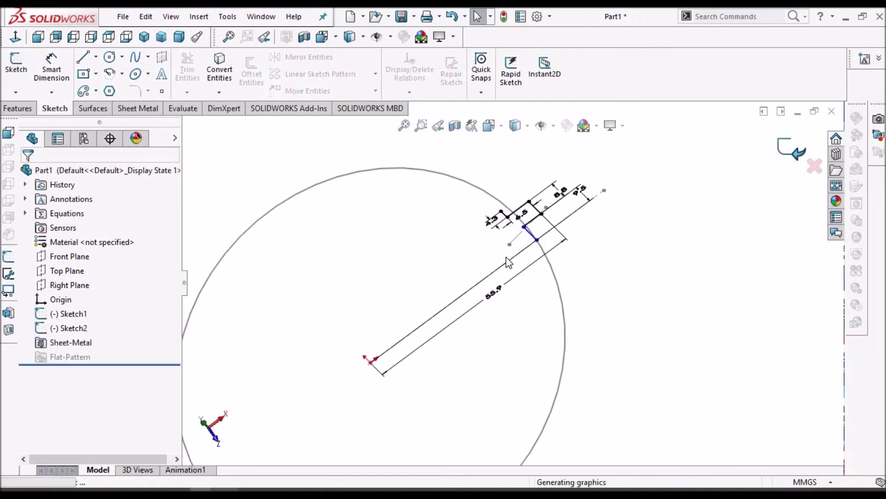
pyautogui.moveTo(536, 223)
pyautogui.mouseDown(button='middle')
pyautogui.moveTo(520, 178)
pyautogui.moveTo(456, 226)
pyautogui.moveTo(511, 289)
pyautogui.moveTo(495, 332)
pyautogui.moveTo(273, 232)
pyautogui.mouseUp(button='middle')
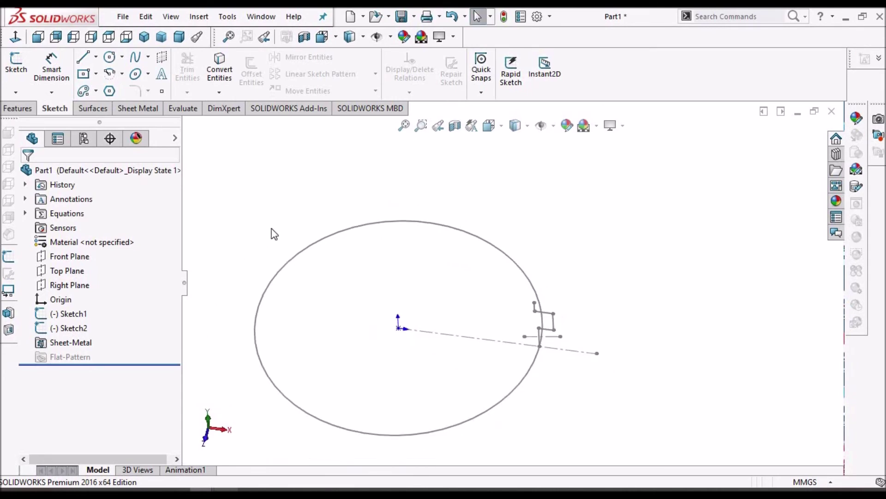
# Step: Try to use the Sketch1 circle as a swept flange profile, and review the Swept Flange notes in Desc.pdf
pyautogui.click(474, 236)
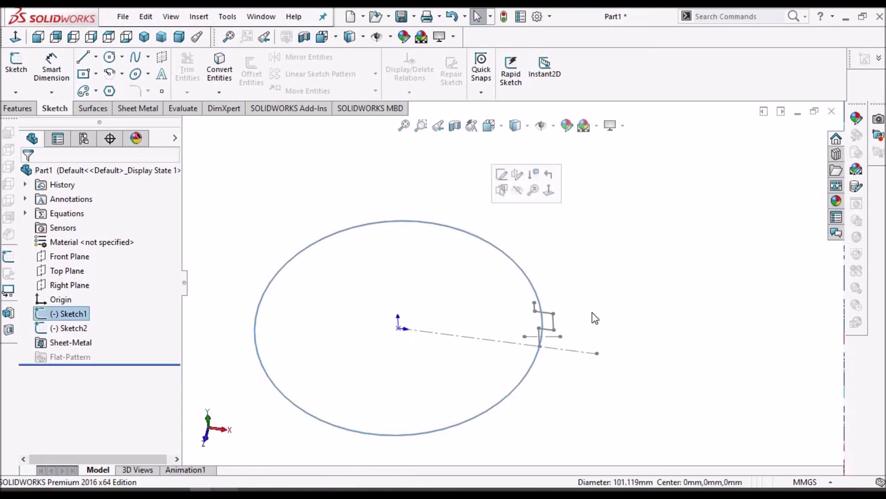
pyautogui.click(153, 109)
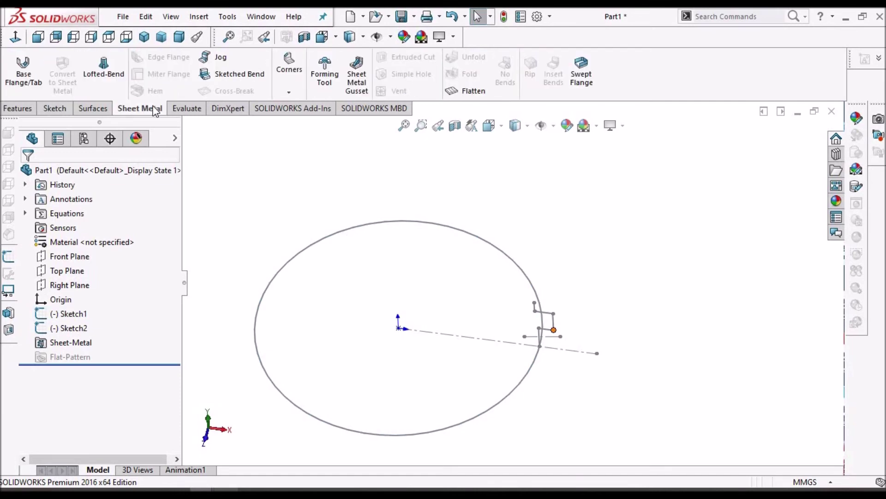
pyautogui.click(581, 73)
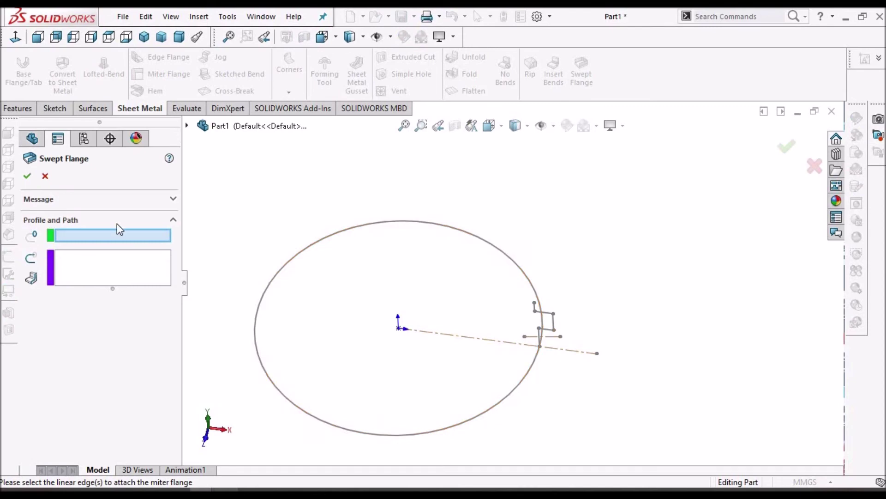
pyautogui.click(519, 388)
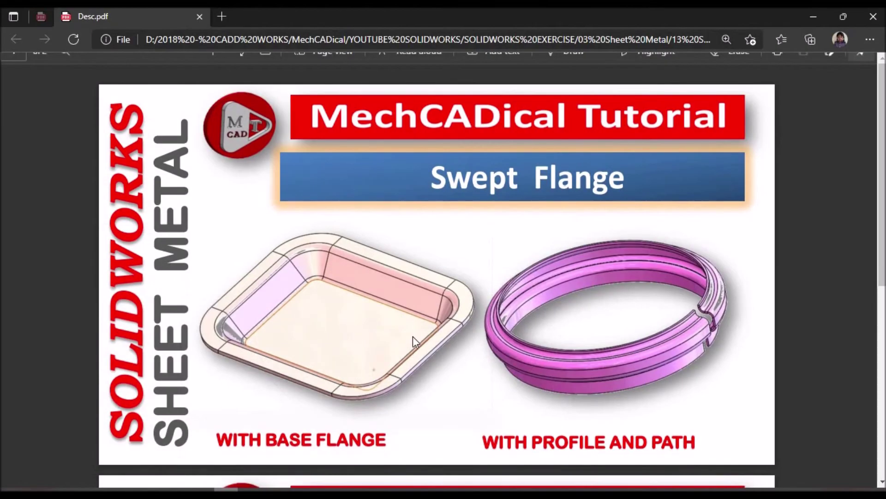
pyautogui.scroll(-5, 413, 336)
pyautogui.scroll(-1, 413, 337)
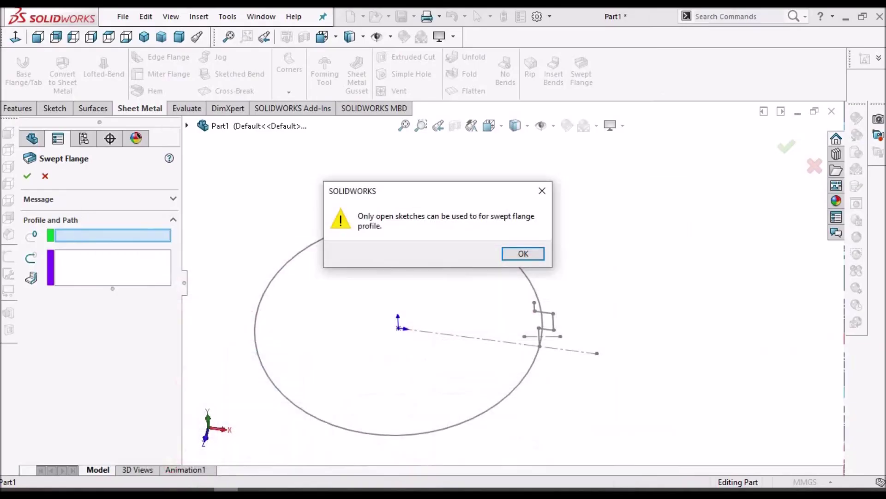
pyautogui.click(538, 252)
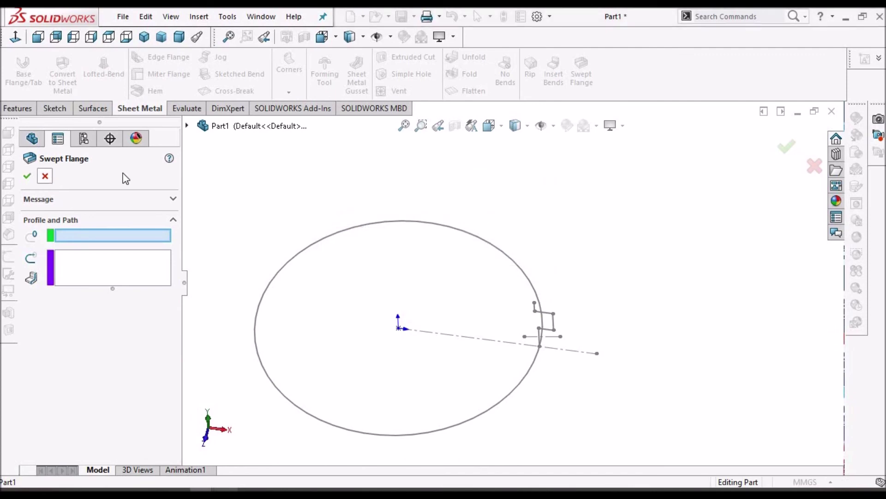
pyautogui.click(45, 175)
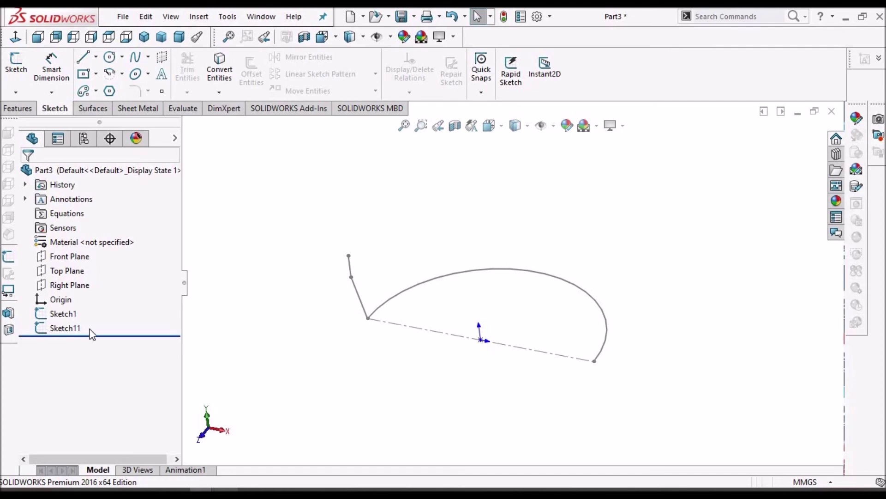
# Step: In Part3, open Sketch1 to examine the semicircular path, and close the sketch
pyautogui.click(64, 315)
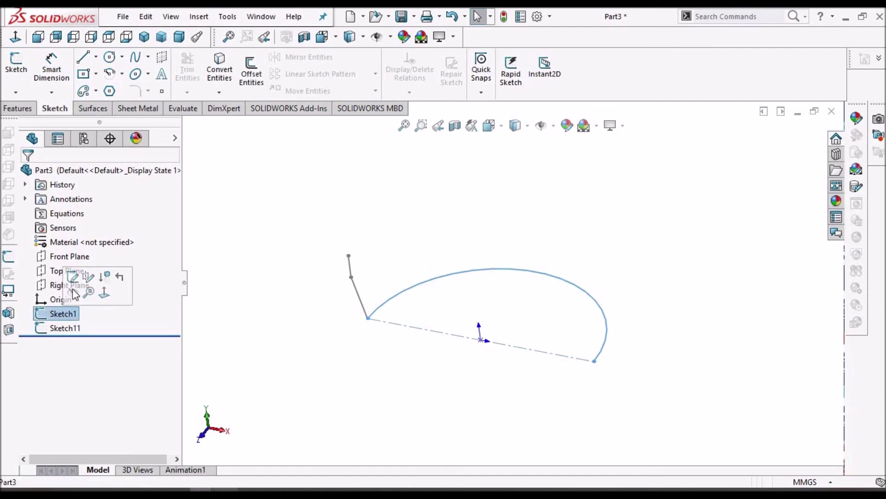
pyautogui.click(81, 272)
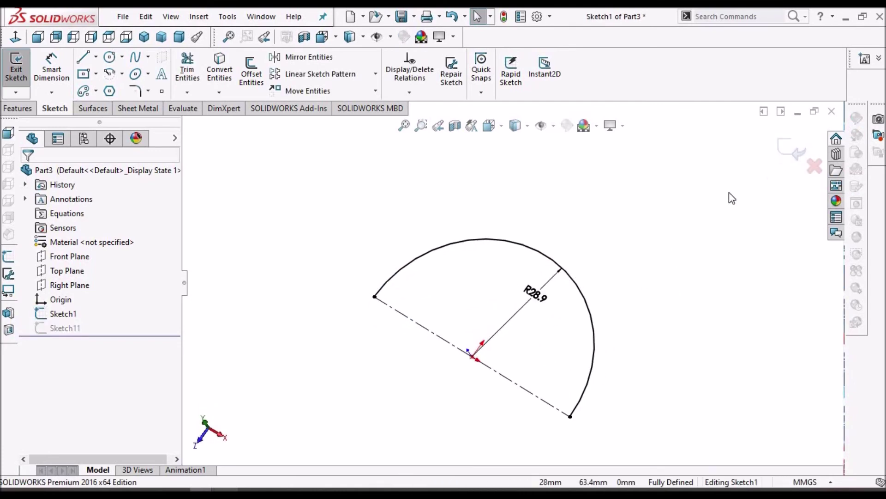
pyautogui.click(792, 149)
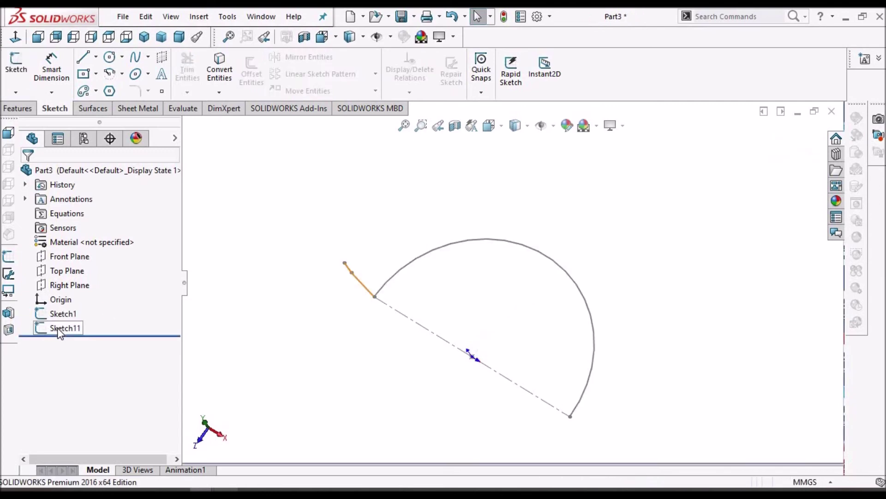
# Step: Open Sketch11 viewed normal to its plane to examine the two-line profile's dimensions, and close the sketch
pyautogui.rightClick(59, 327)
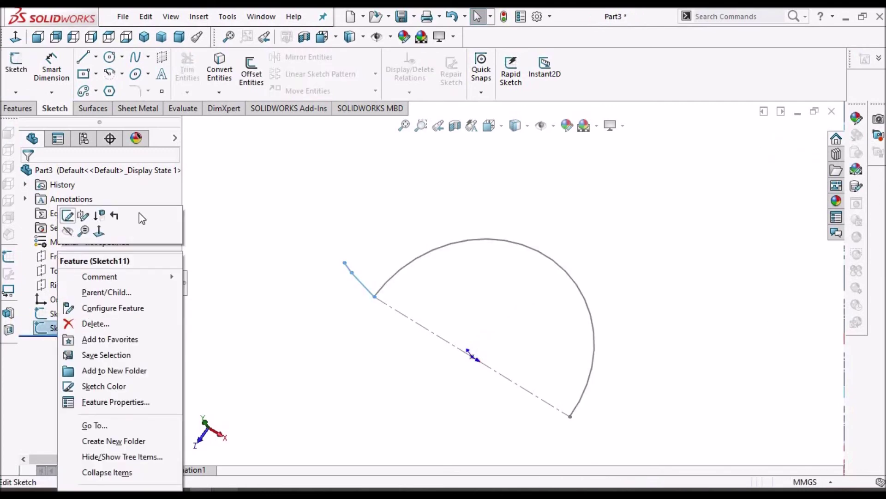
pyautogui.click(68, 231)
pyautogui.click(15, 39)
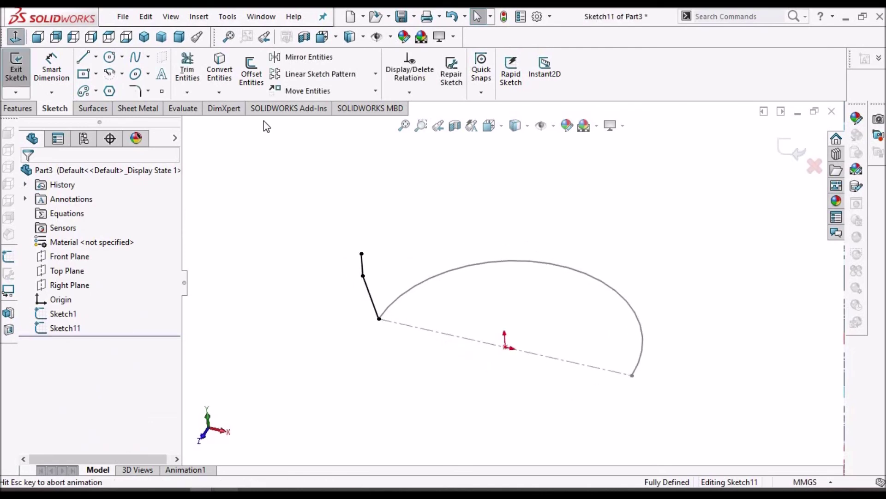
pyautogui.click(792, 149)
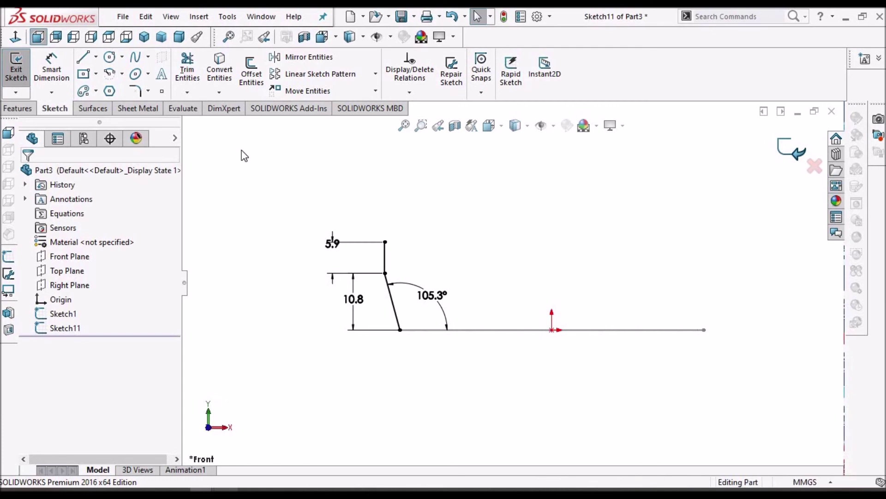
# Step: Start a swept flange with Sketch11 as the profile and the semicircular arc of Sketch1 as the path
pyautogui.click(147, 111)
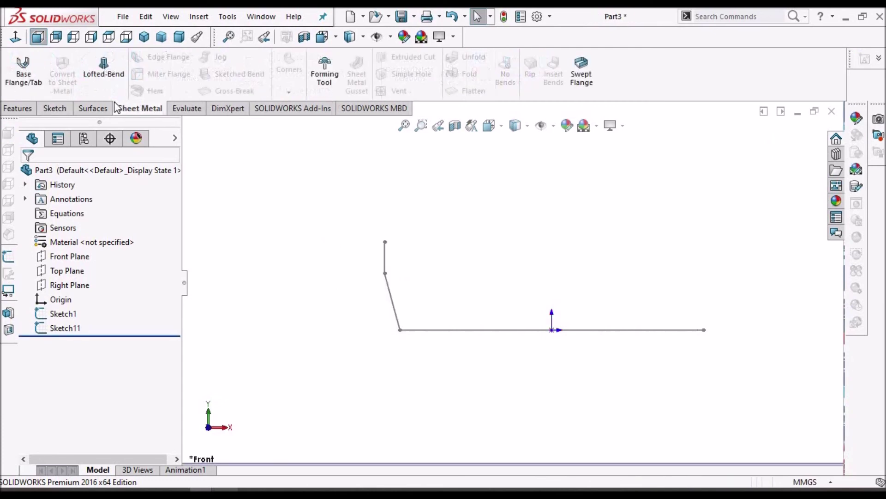
pyautogui.click(590, 77)
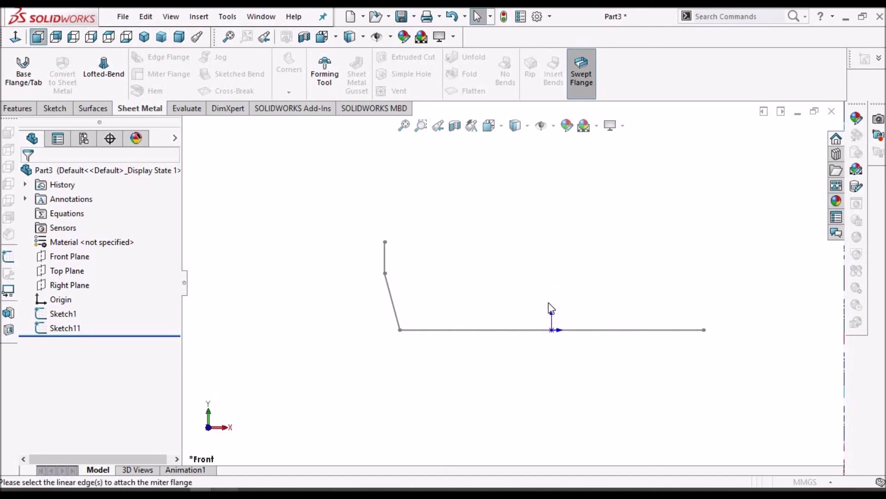
pyautogui.click(393, 279)
pyautogui.click(468, 286)
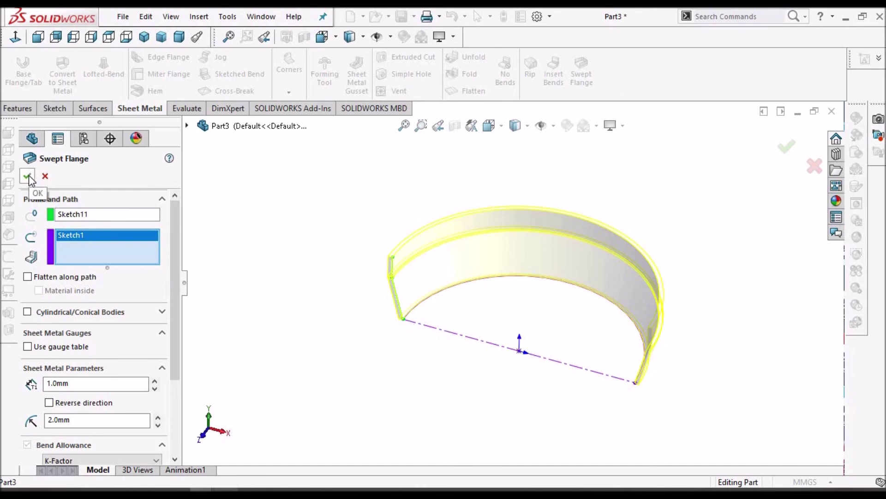
# Step: Enable Cylindrical/Conical Bodies, select the profile's lower line as the reference, and create the swept flange
pyautogui.click(79, 313)
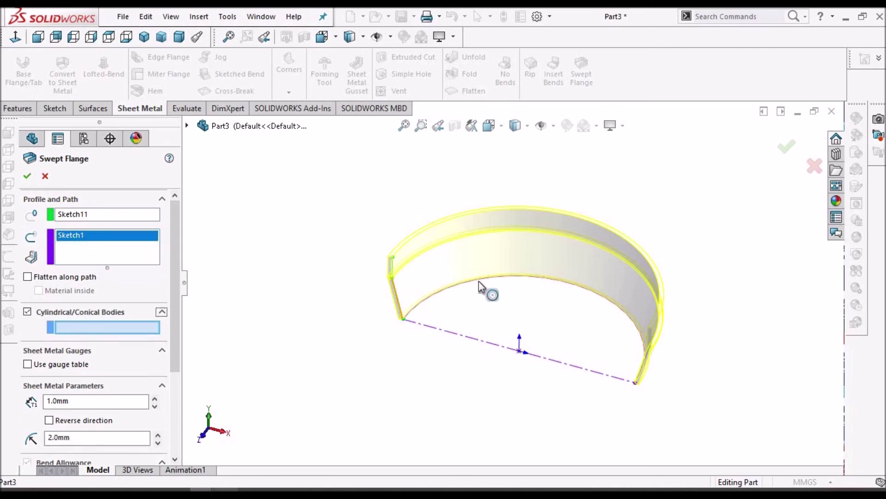
pyautogui.scroll(-3, 431, 245)
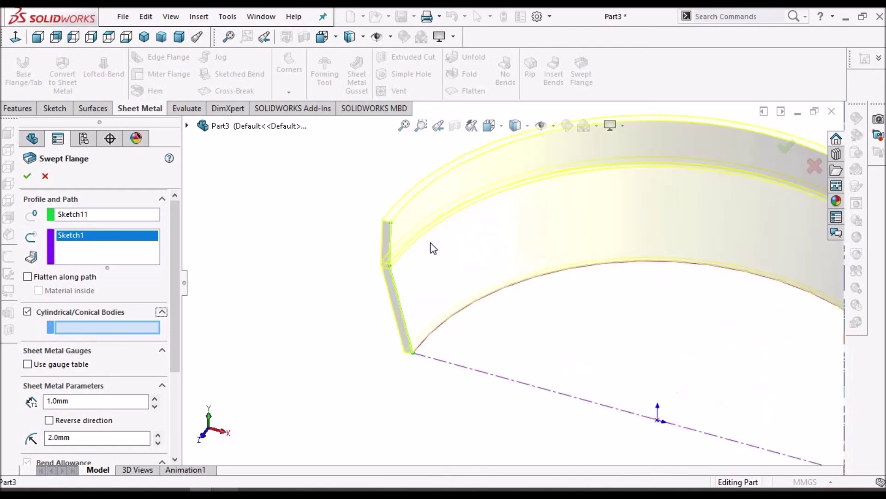
pyautogui.scroll(-3, 457, 189)
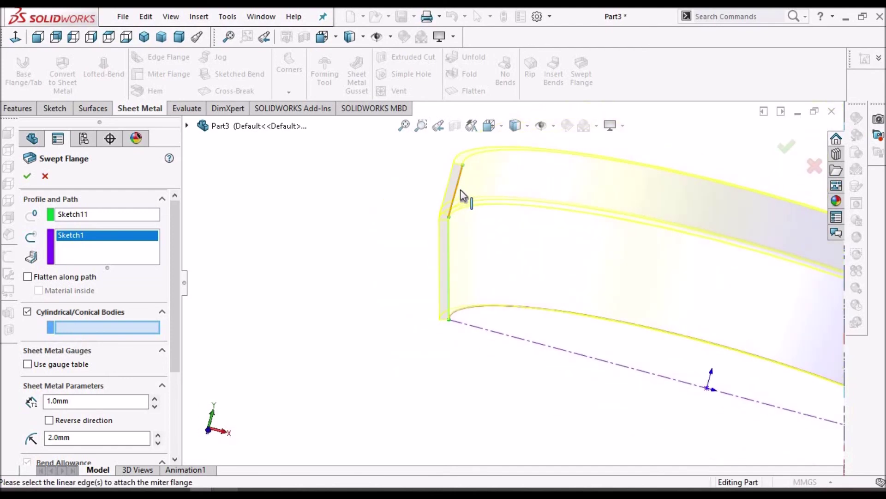
pyautogui.click(456, 259)
pyautogui.click(28, 176)
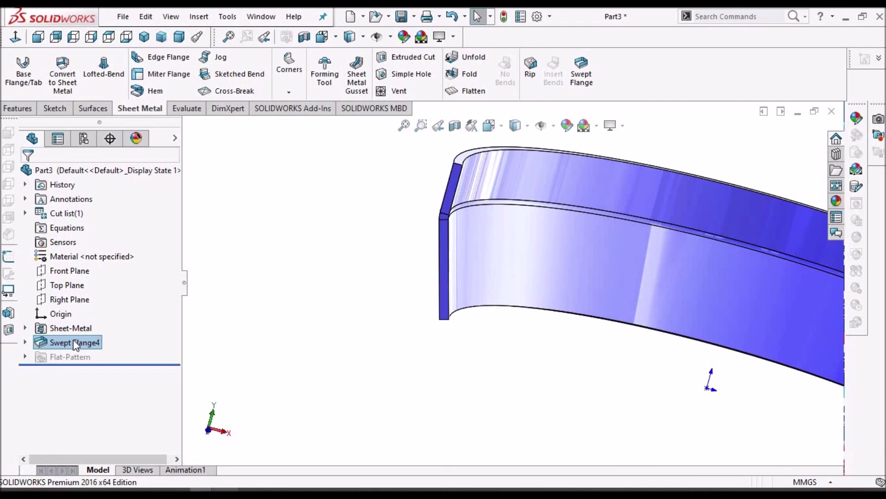
# Step: Flatten the swept flange to examine its flat pattern with bend lines, and return it to the folded state
pyautogui.scroll(2, 686, 260)
pyautogui.moveTo(697, 262); pyautogui.dragTo(577, 212, button='middle')
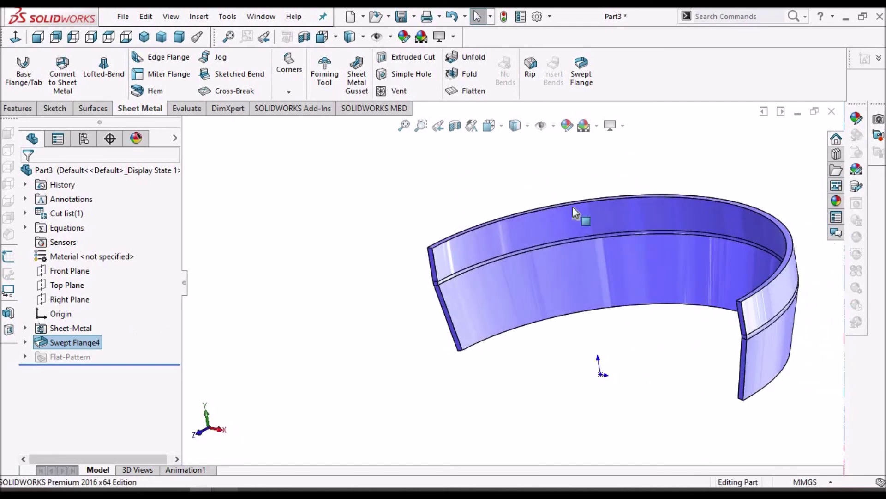
pyautogui.click(468, 90)
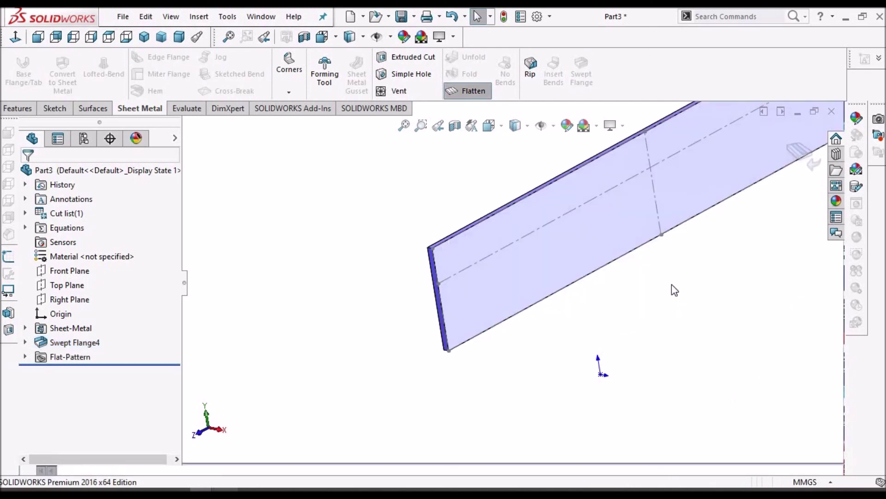
pyautogui.scroll(-3, 429, 227)
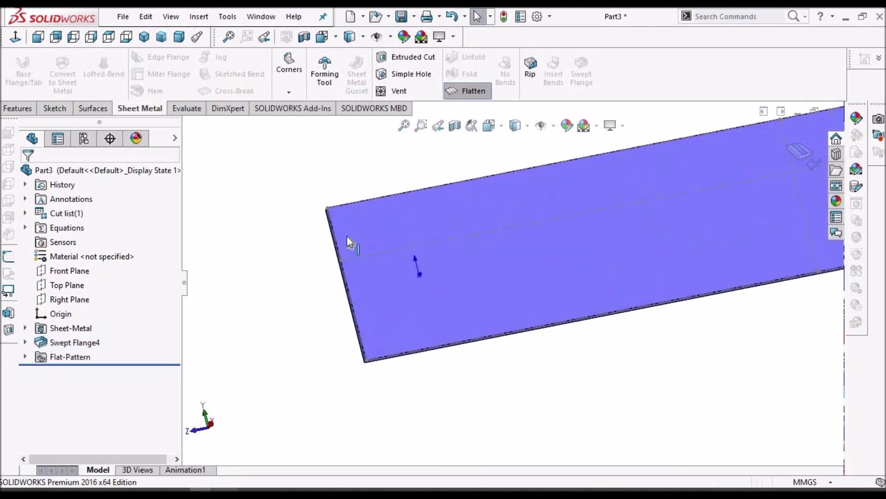
pyautogui.scroll(4, 715, 226)
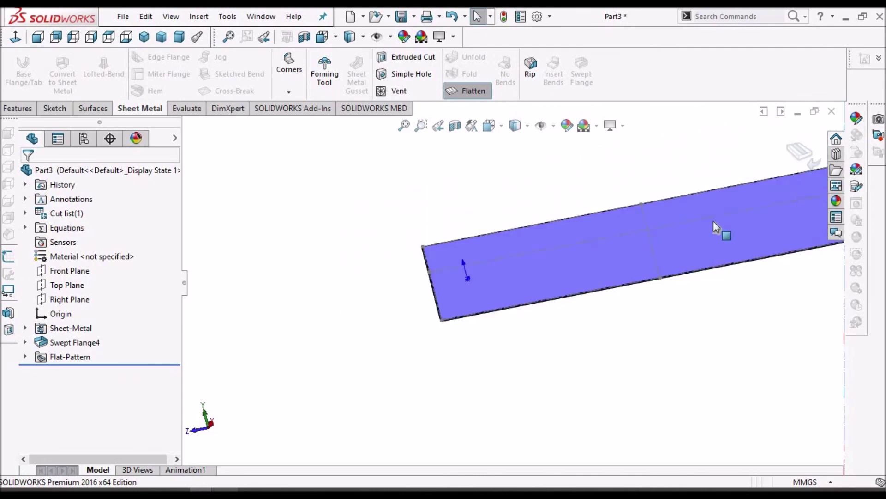
pyautogui.click(468, 90)
# Step: Bring up the list of open documents for switching away from Part3
pyautogui.click(259, 17)
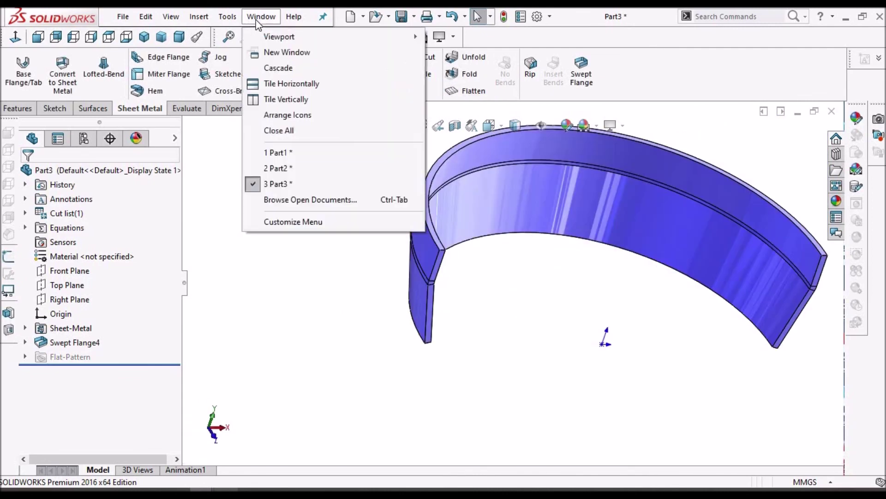